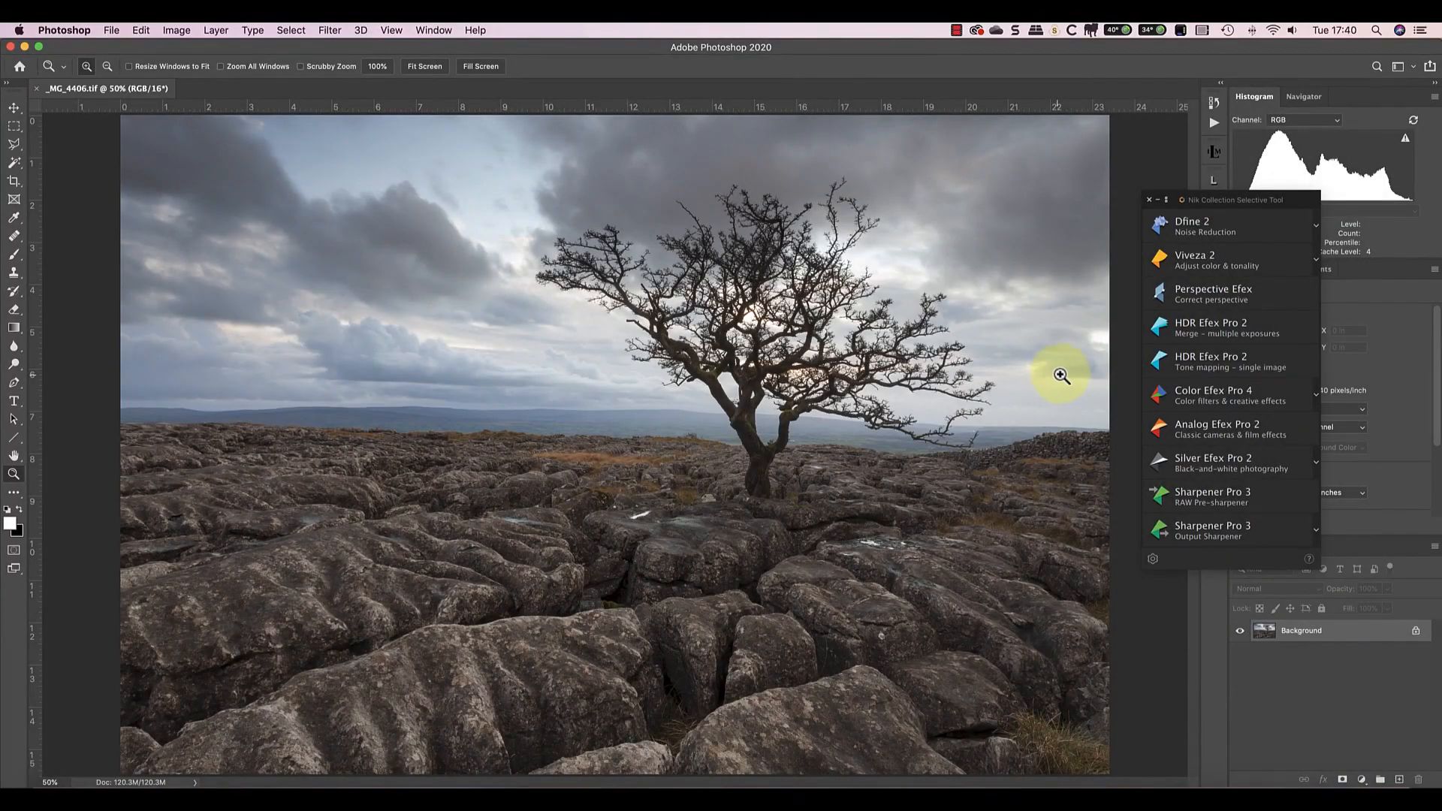
# Step: Open the lone tree landscape photo in Silver Efex Pro 2 for black-and-white conversion
pyautogui.click(1217, 461)
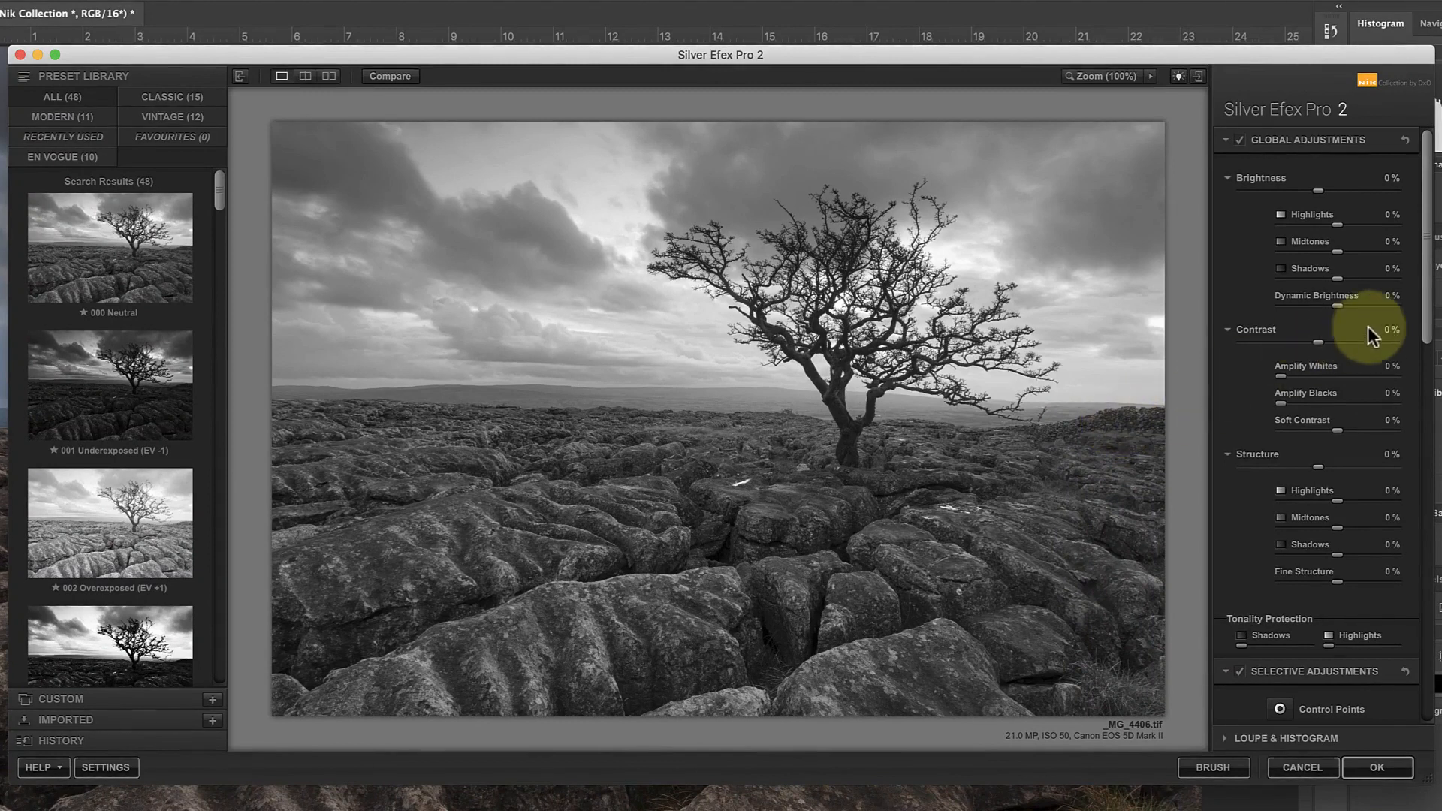
pyautogui.scroll(-1, 1428, 327)
pyautogui.moveTo(1427, 331); pyautogui.dragTo(1418, 489)
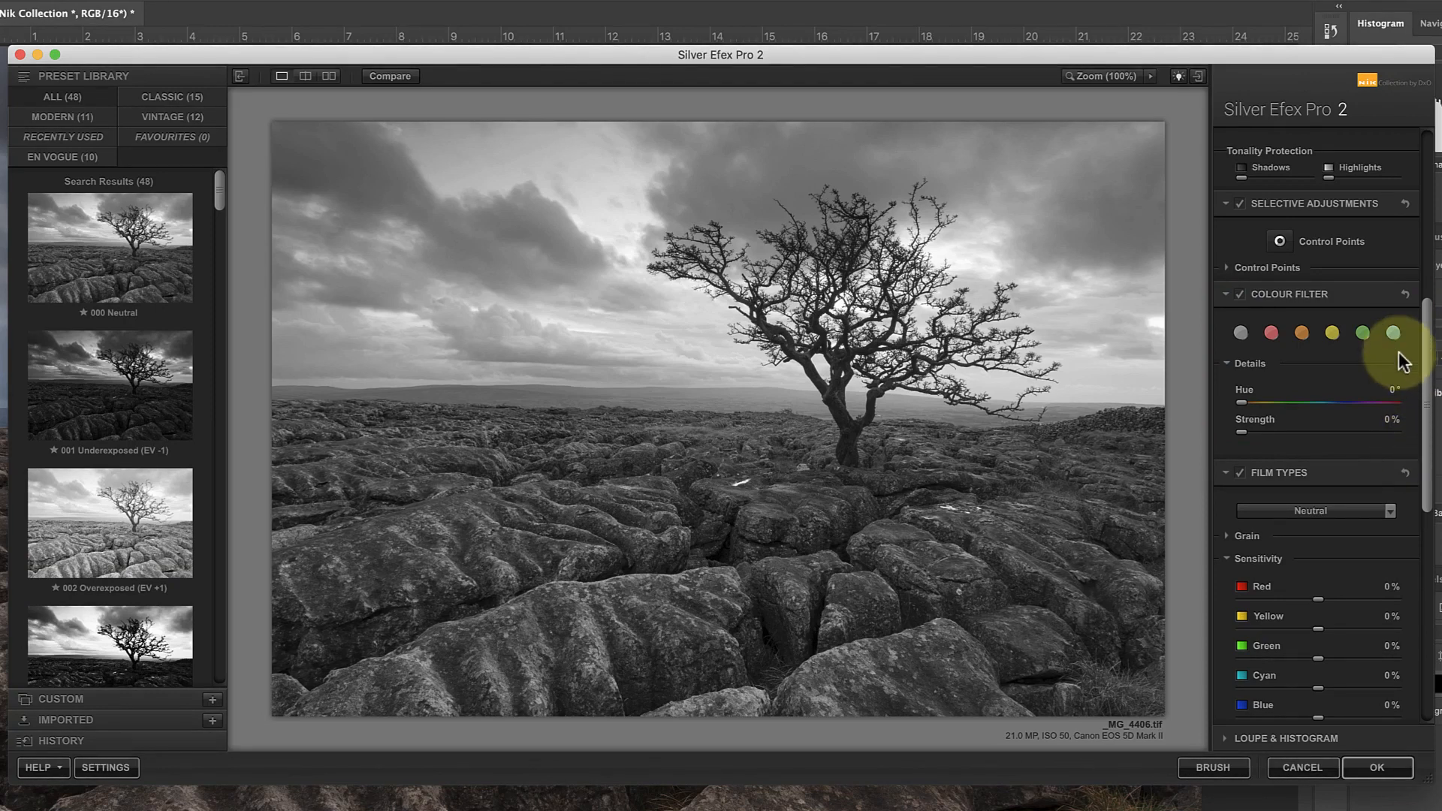
# Step: Compare the effect of the blue, green, yellow, orange and red colour filters on the photo, then return to the neutral filter
pyautogui.click(1394, 335)
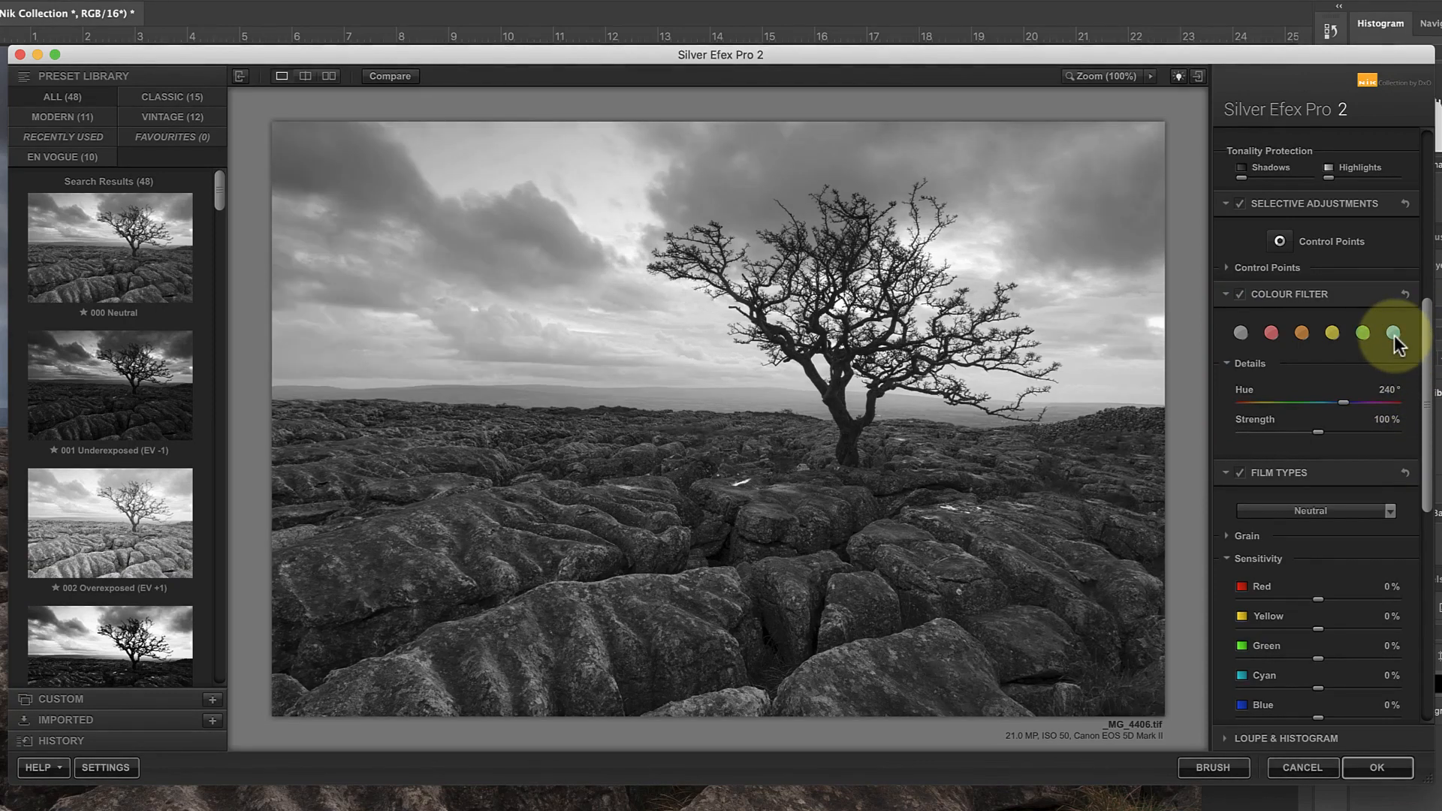
pyautogui.click(1364, 335)
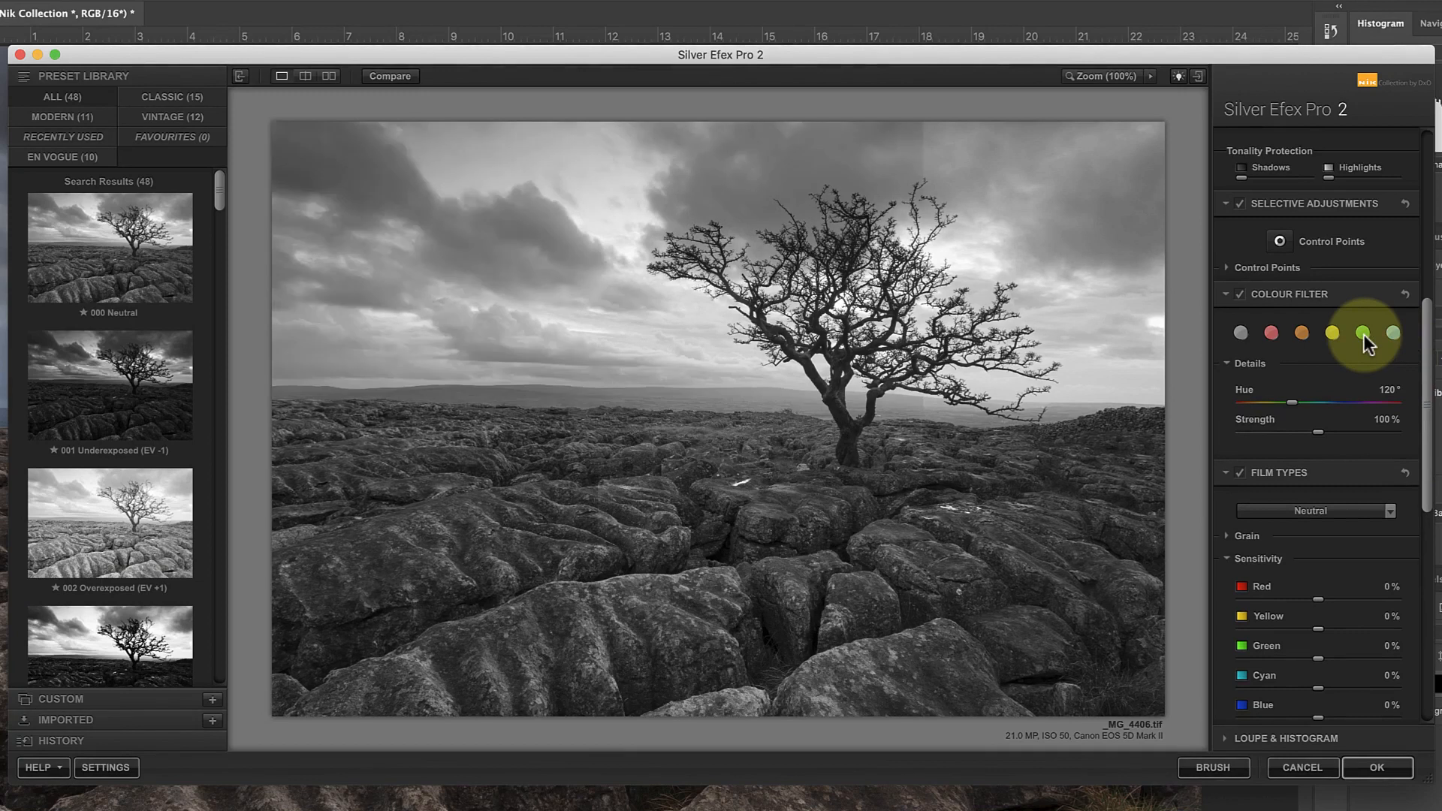
pyautogui.click(1332, 334)
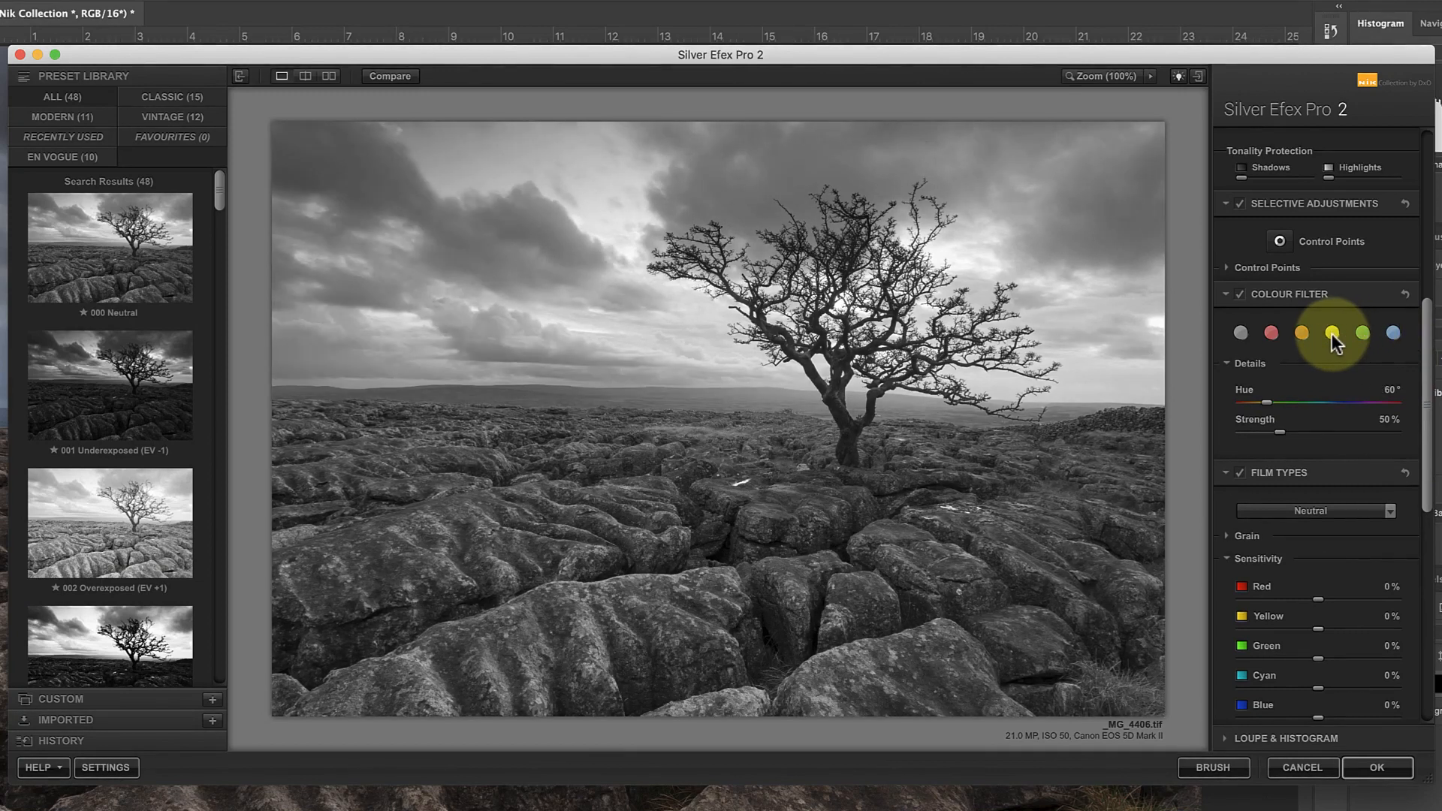
pyautogui.click(1303, 334)
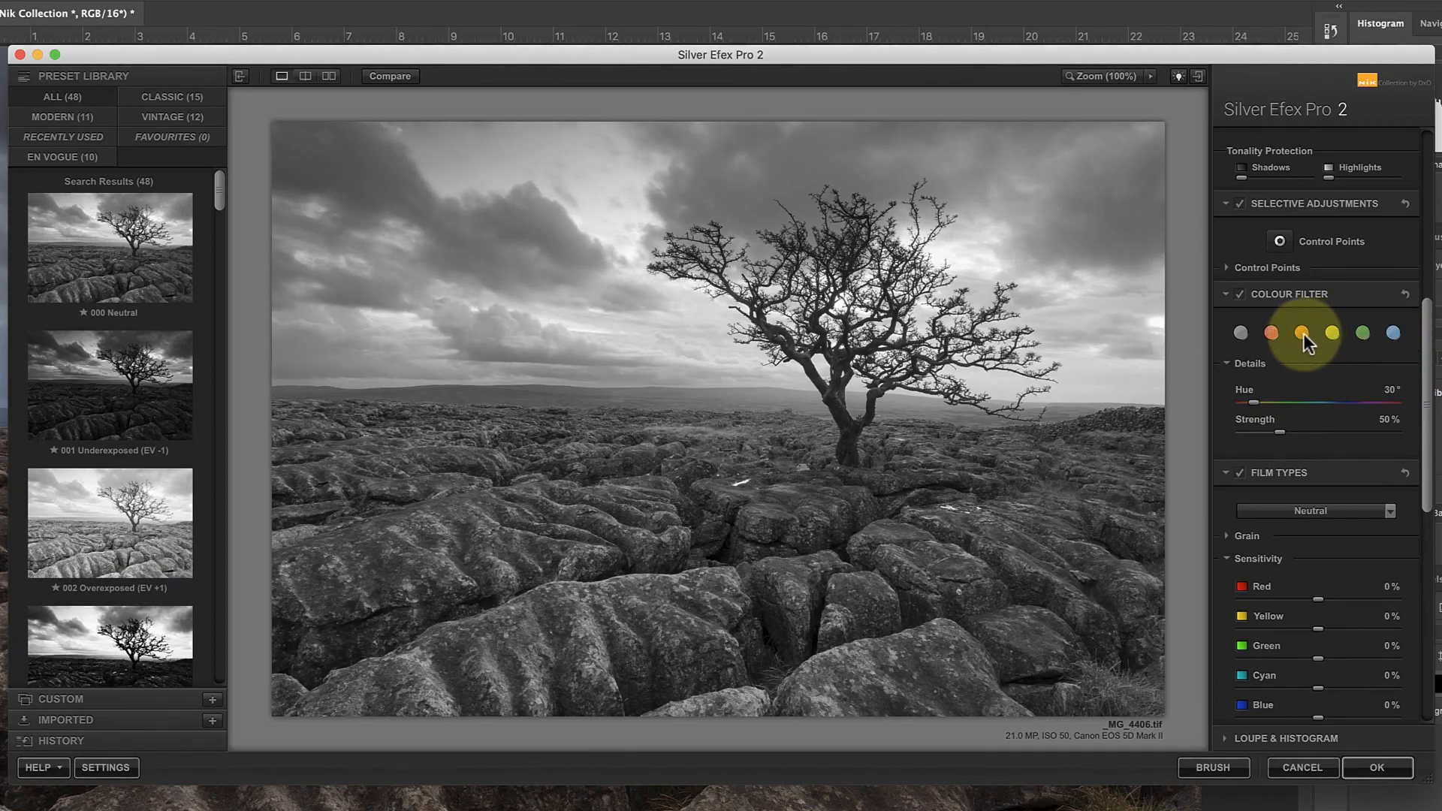
pyautogui.click(1271, 335)
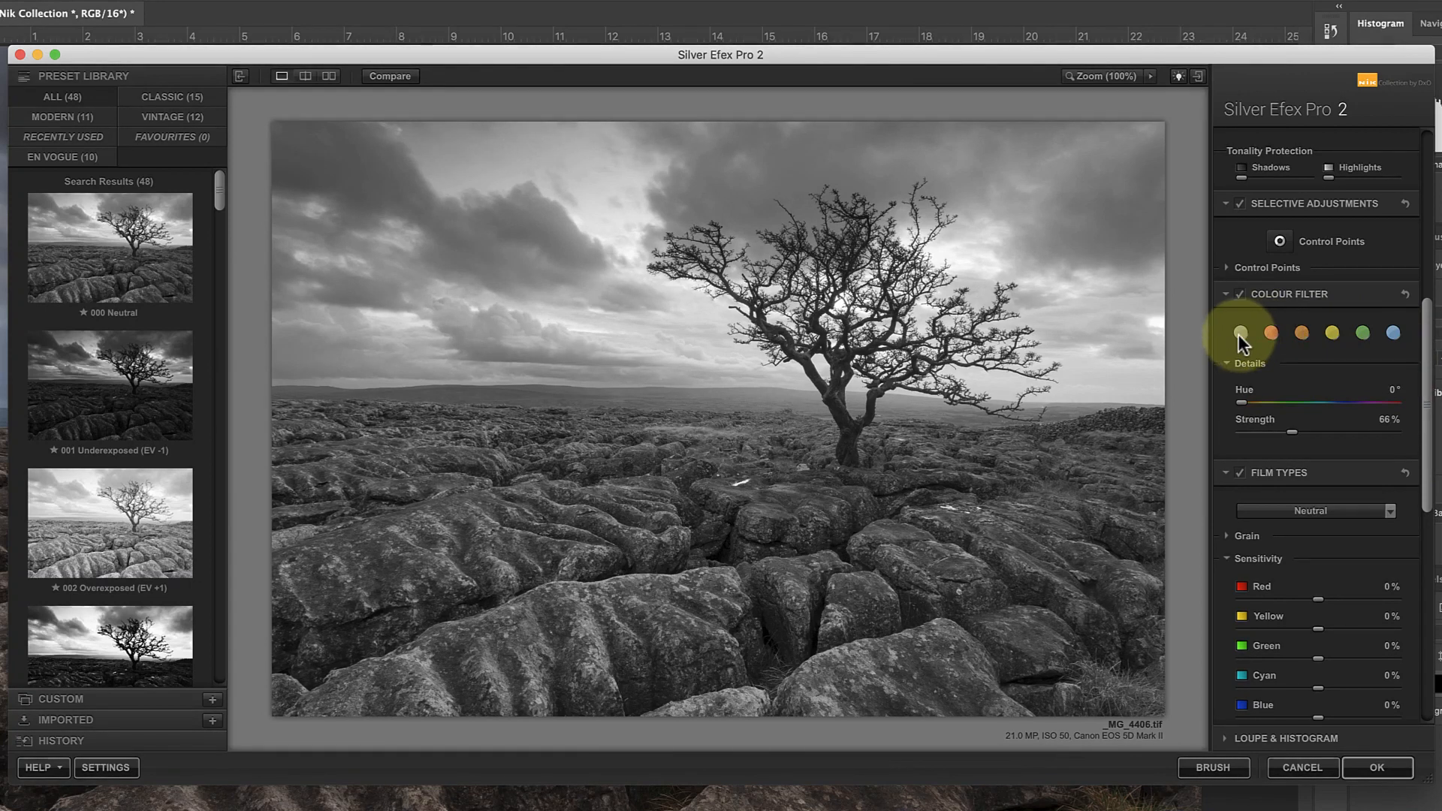
pyautogui.click(1240, 333)
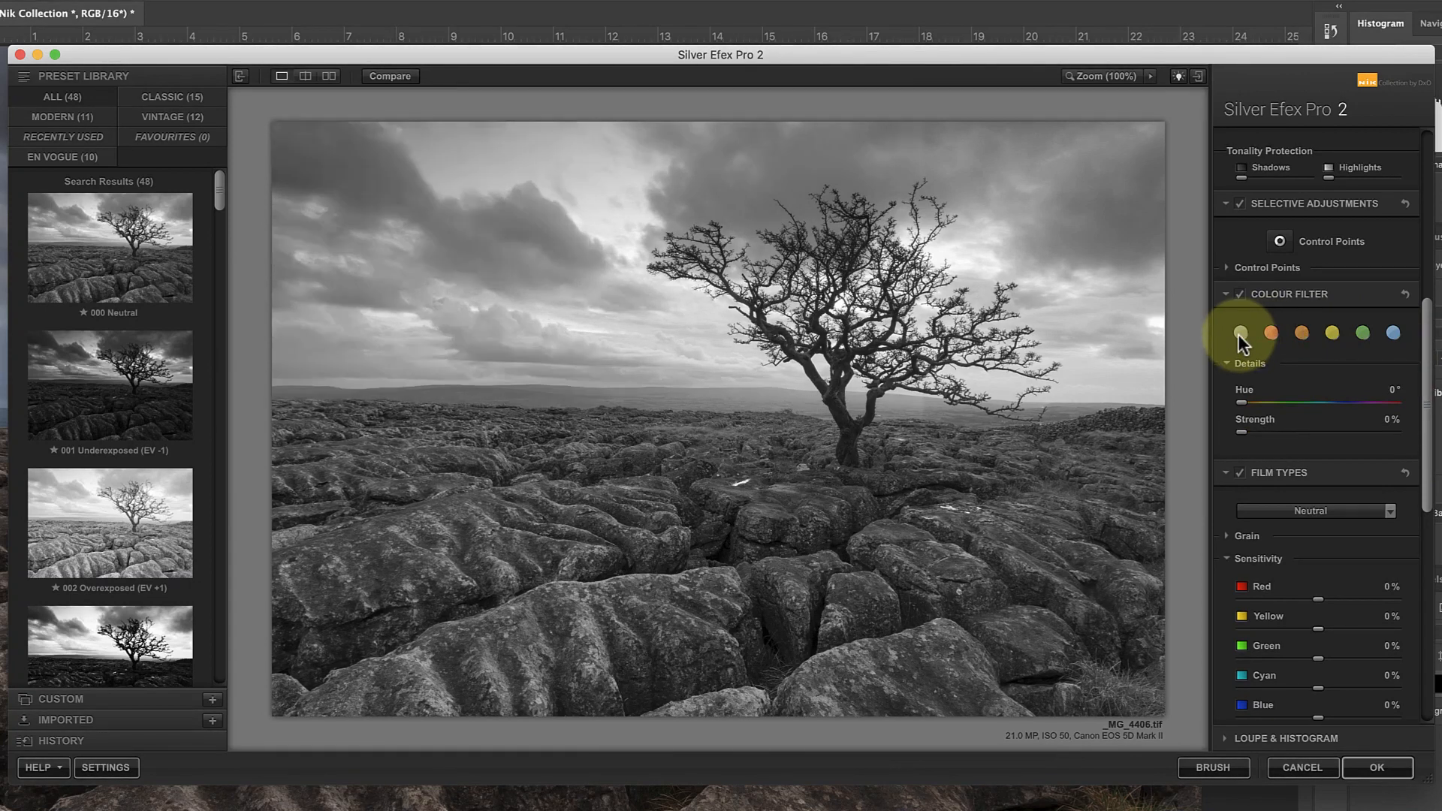
# Step: Apply the yellow colour filter and set its strength to 105%
pyautogui.click(1332, 335)
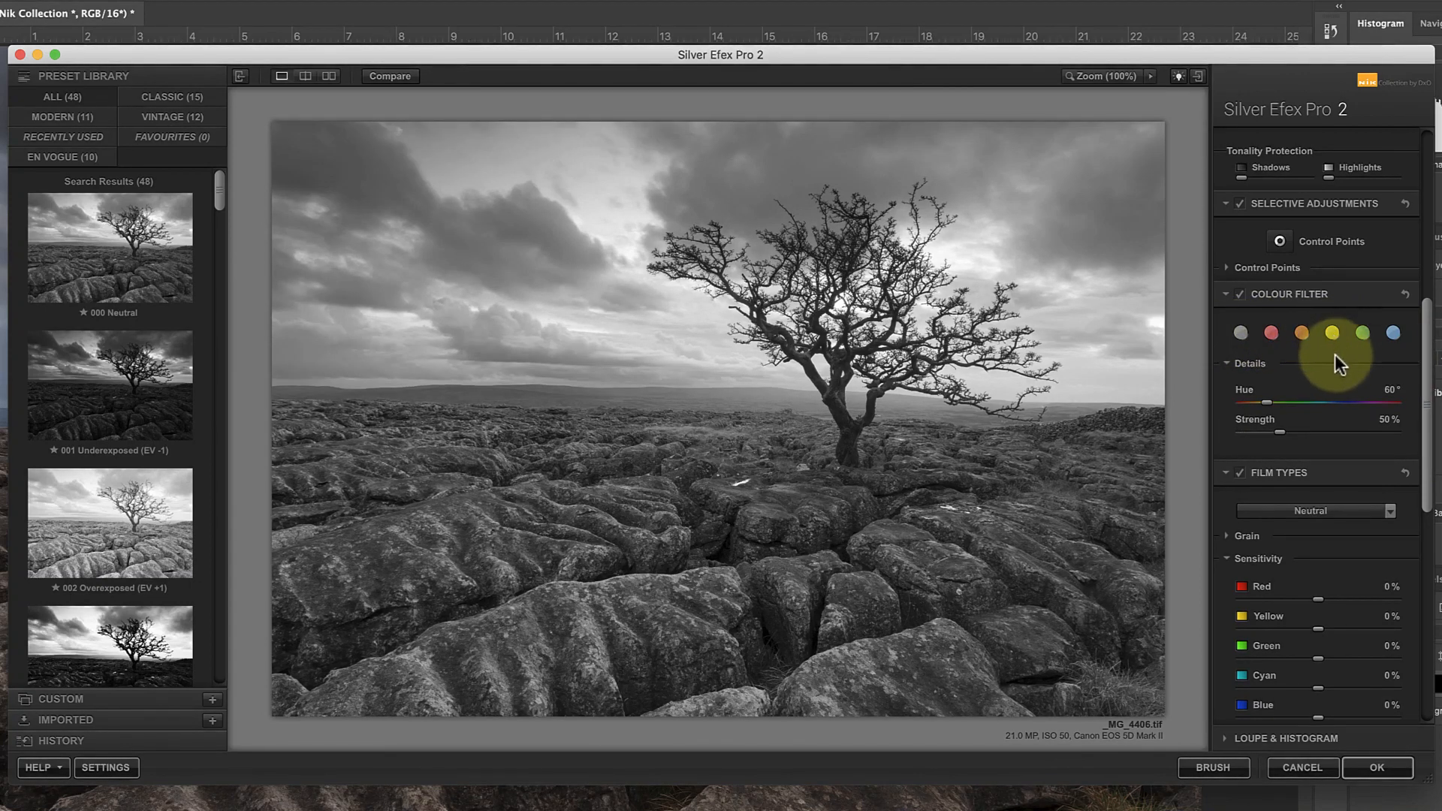
pyautogui.moveTo(1281, 432); pyautogui.dragTo(1324, 435)
# Step: Set the film type's colour sensitivity to Red 26%, Yellow 40%, Cyan -27% and Blue -18%
pyautogui.moveTo(1424, 467); pyautogui.dragTo(1427, 554)
pyautogui.moveTo(1319, 502)
pyautogui.mouseDown()
pyautogui.moveTo(1292, 503)
pyautogui.moveTo(1351, 504)
pyautogui.moveTo(1262, 507)
pyautogui.moveTo(1301, 509)
pyautogui.mouseUp()
pyautogui.moveTo(1316, 413); pyautogui.dragTo(1335, 385)
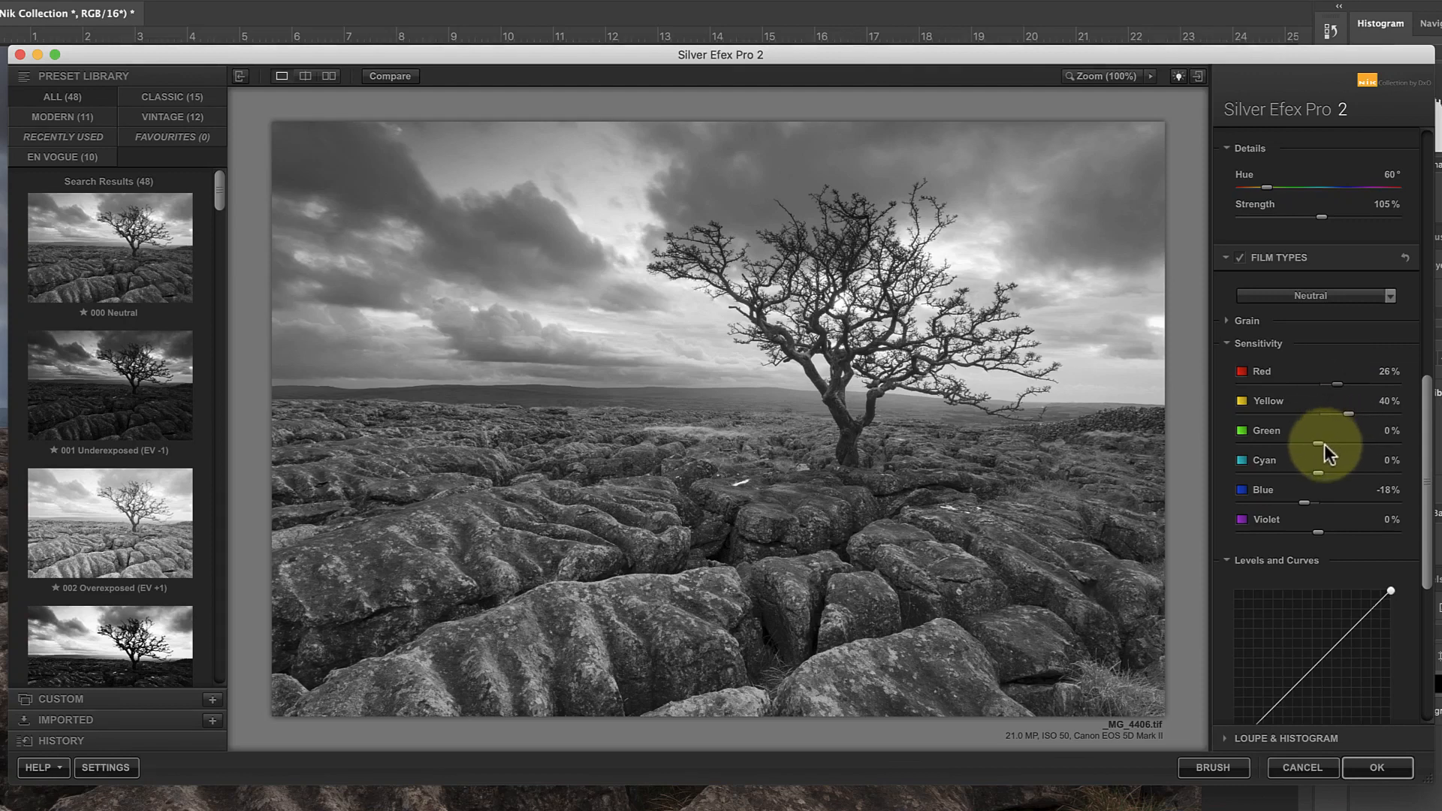
pyautogui.moveTo(1319, 473); pyautogui.dragTo(1301, 474)
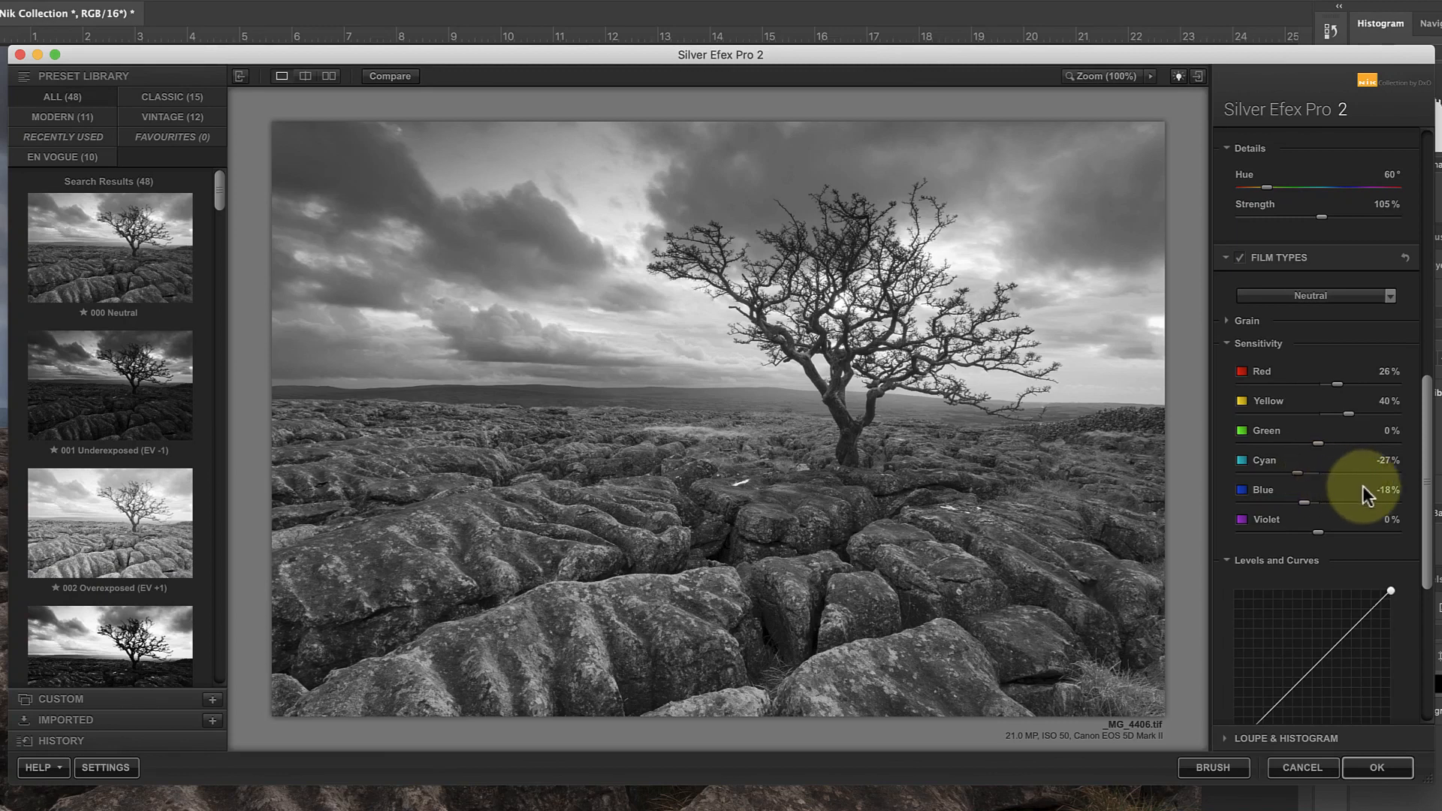
# Step: Set the global adjustments to Soft Contrast -32%, Dynamic Brightness -60% and Contrast 24%
pyautogui.moveTo(1429, 492); pyautogui.dragTo(1417, 230)
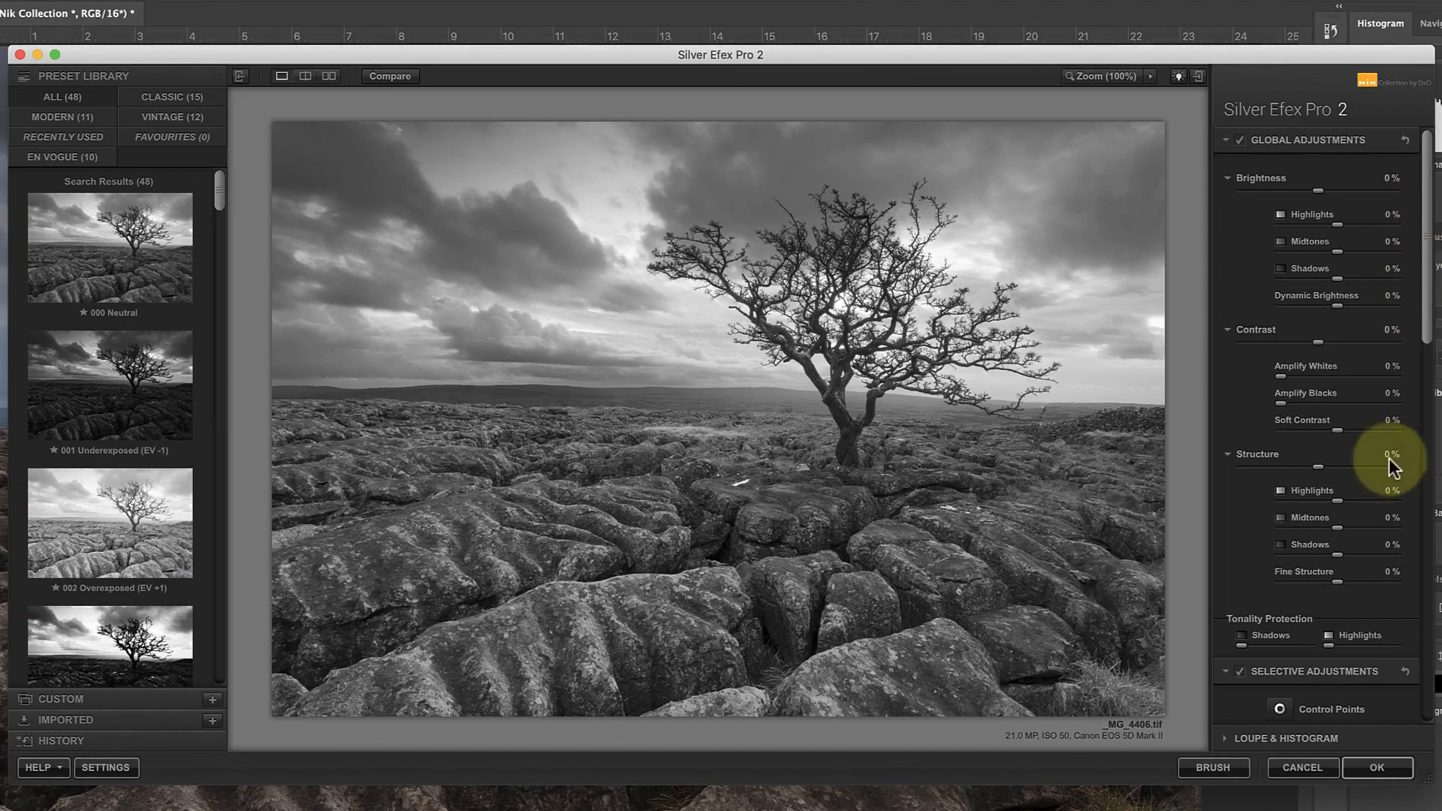
pyautogui.moveTo(1329, 431); pyautogui.dragTo(1322, 433)
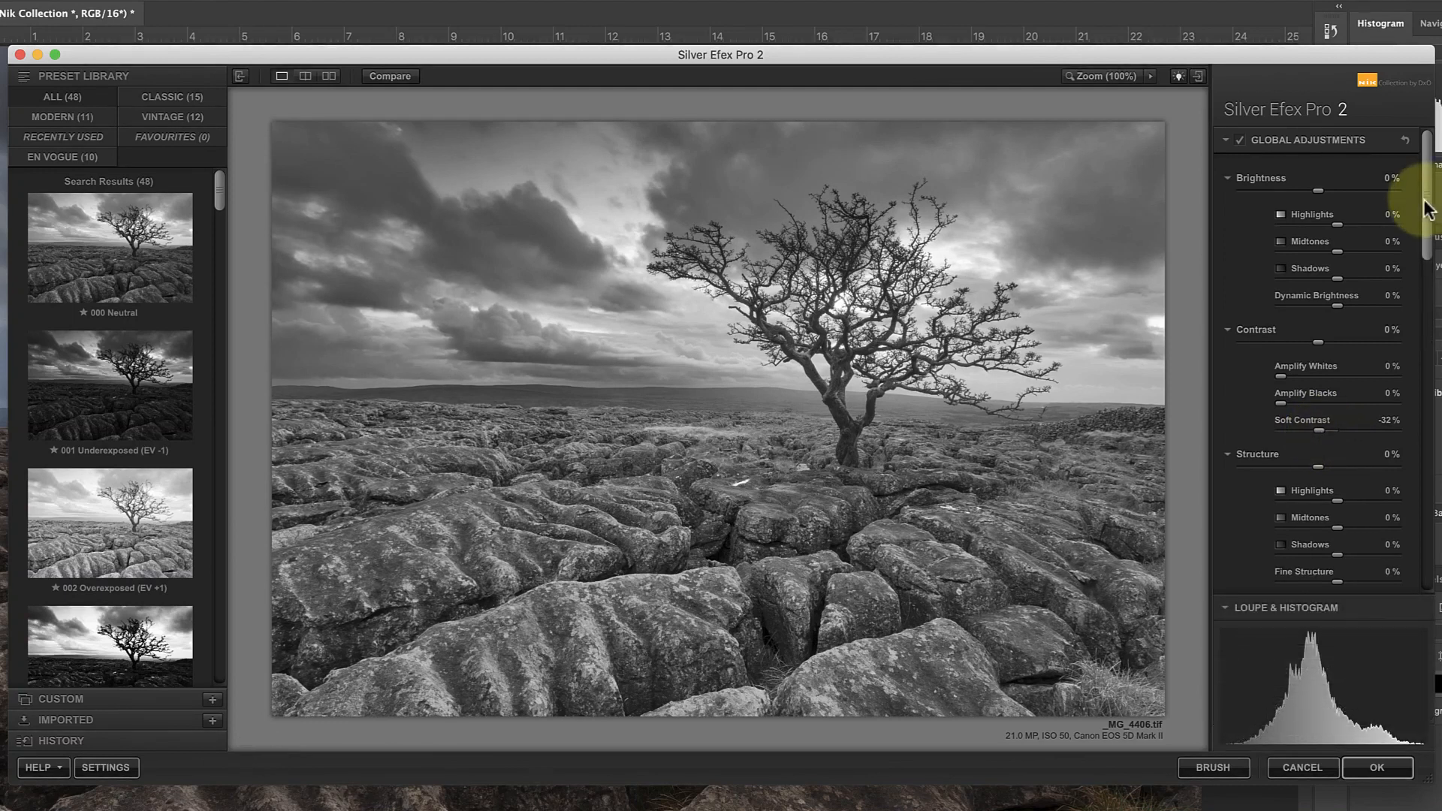
pyautogui.moveTo(1335, 307); pyautogui.dragTo(1316, 305)
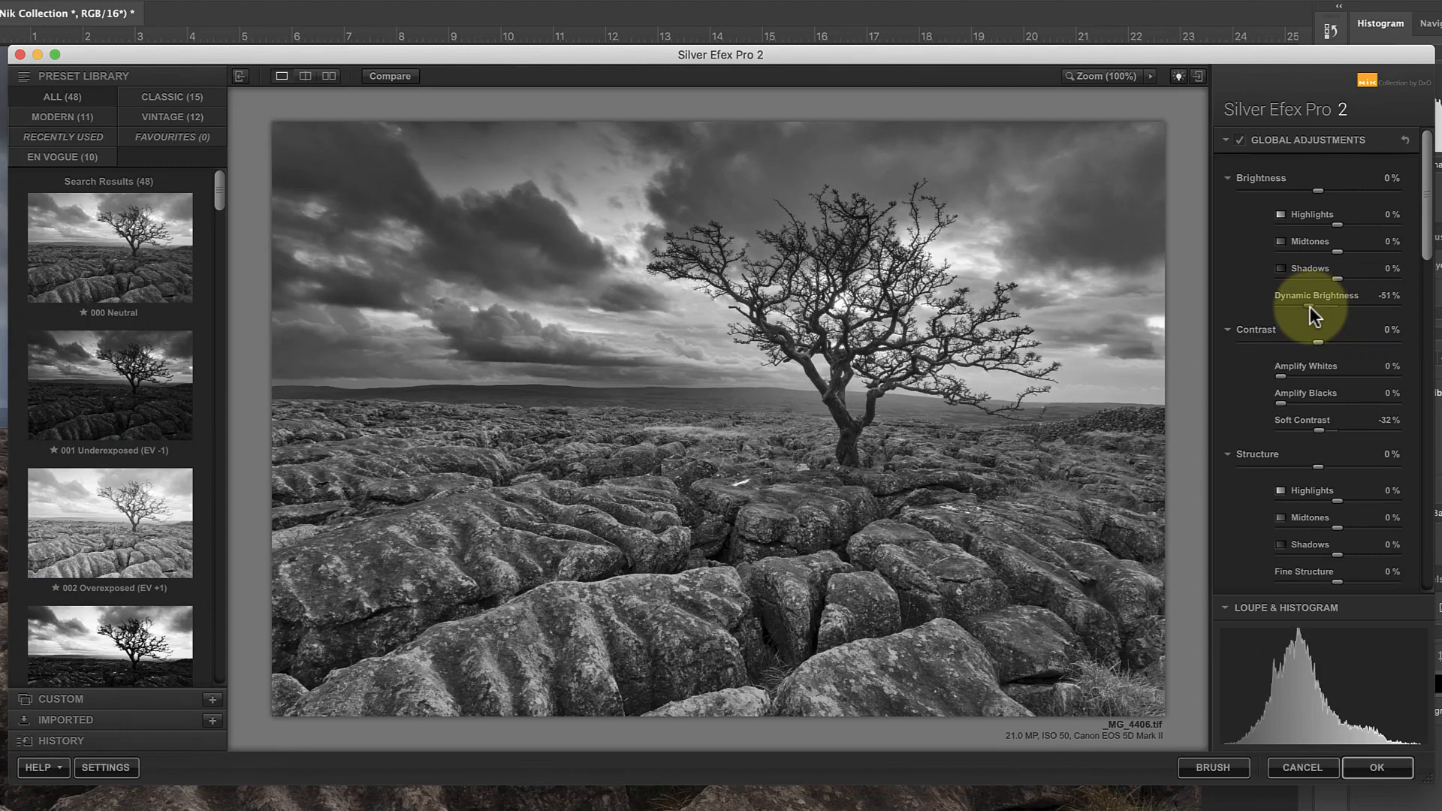
pyautogui.moveTo(1310, 306); pyautogui.dragTo(1305, 307)
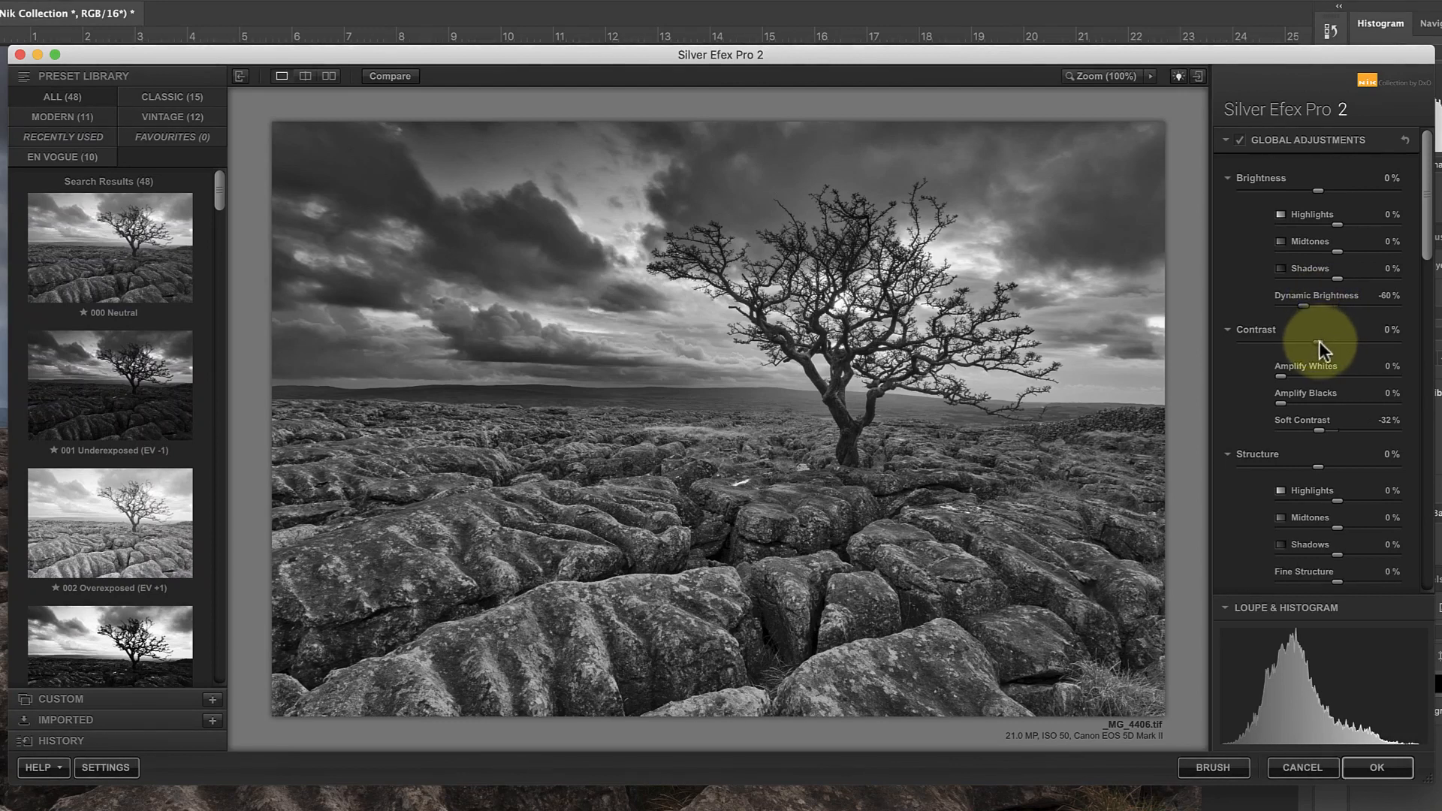
pyautogui.moveTo(1320, 344); pyautogui.dragTo(1340, 344)
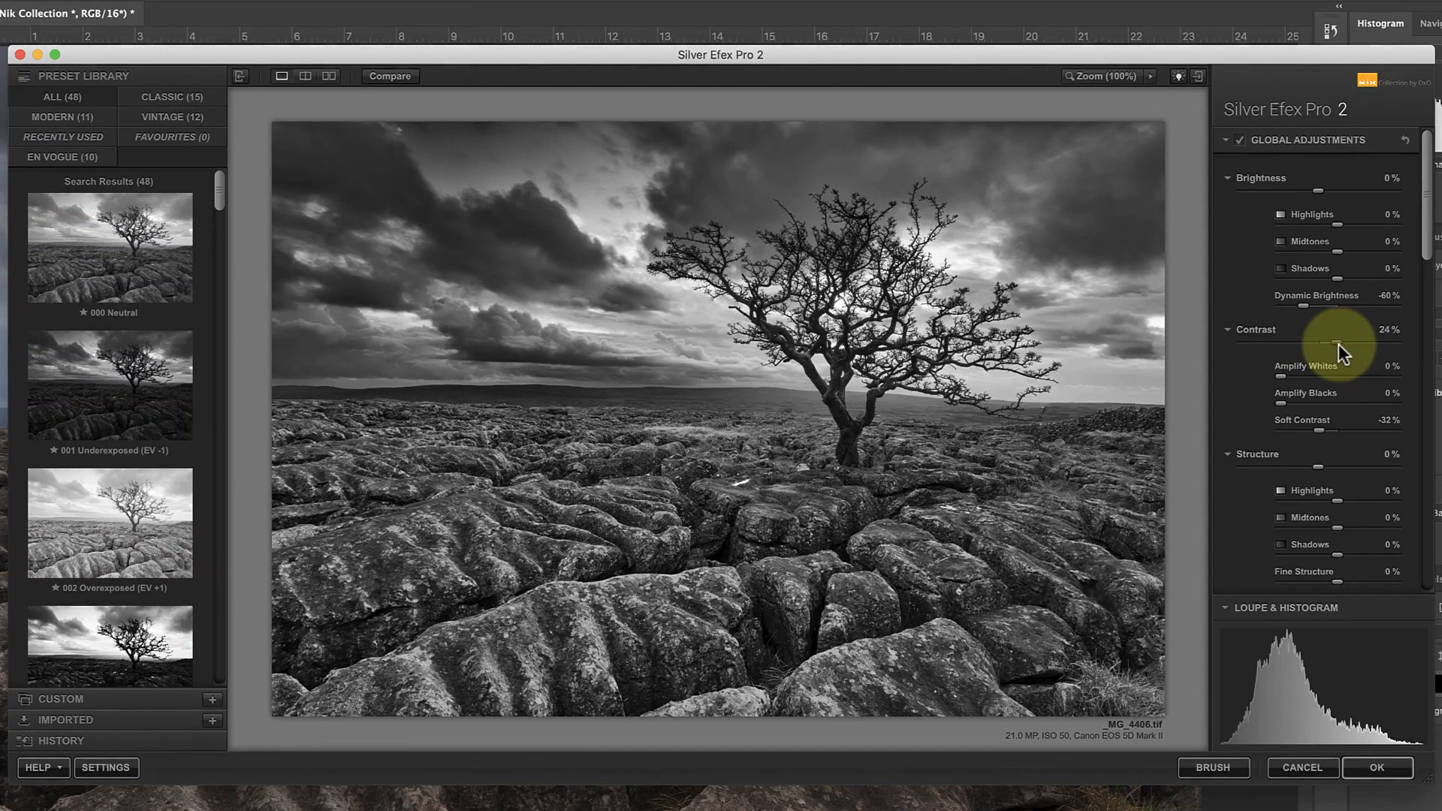
# Step: Compare the adjusted black-and-white photo with its unadjusted version
pyautogui.click(377, 72)
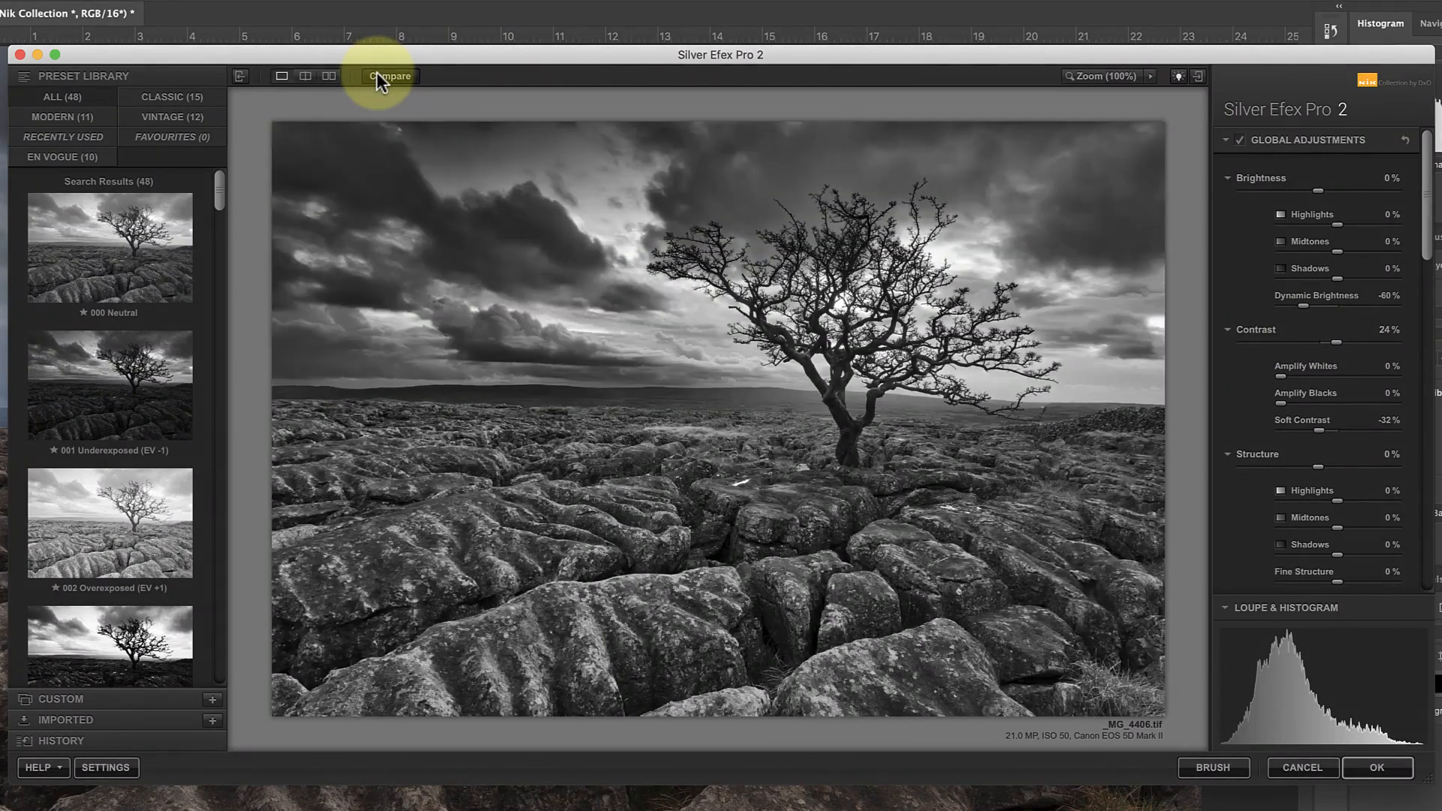
pyautogui.click(377, 72)
pyautogui.click(376, 72)
pyautogui.click(376, 73)
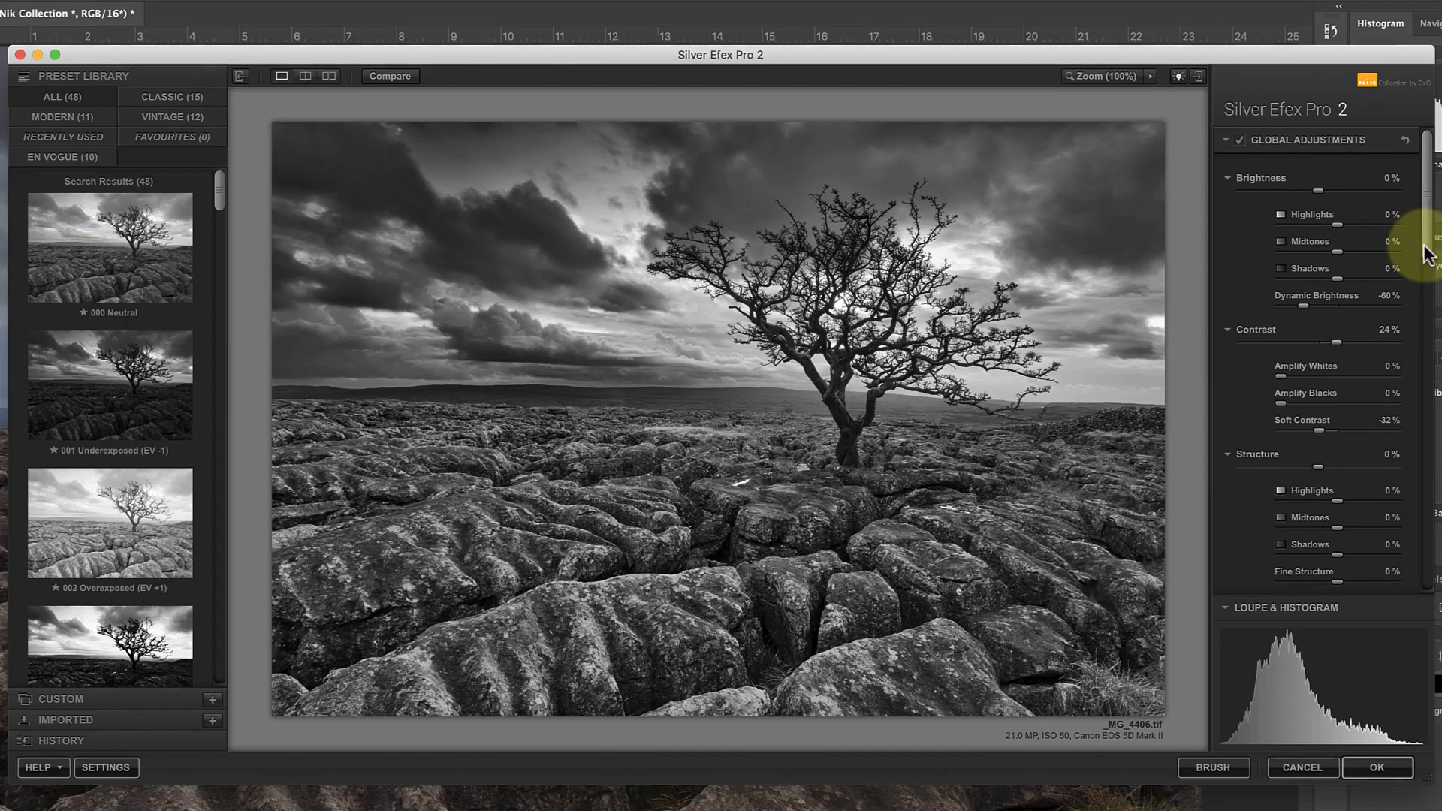
# Step: Place a control point on the dark clouds in the photo's upper-left sky and reduce its size to 26%, checking its mask
pyautogui.scroll(-10, 1430, 240)
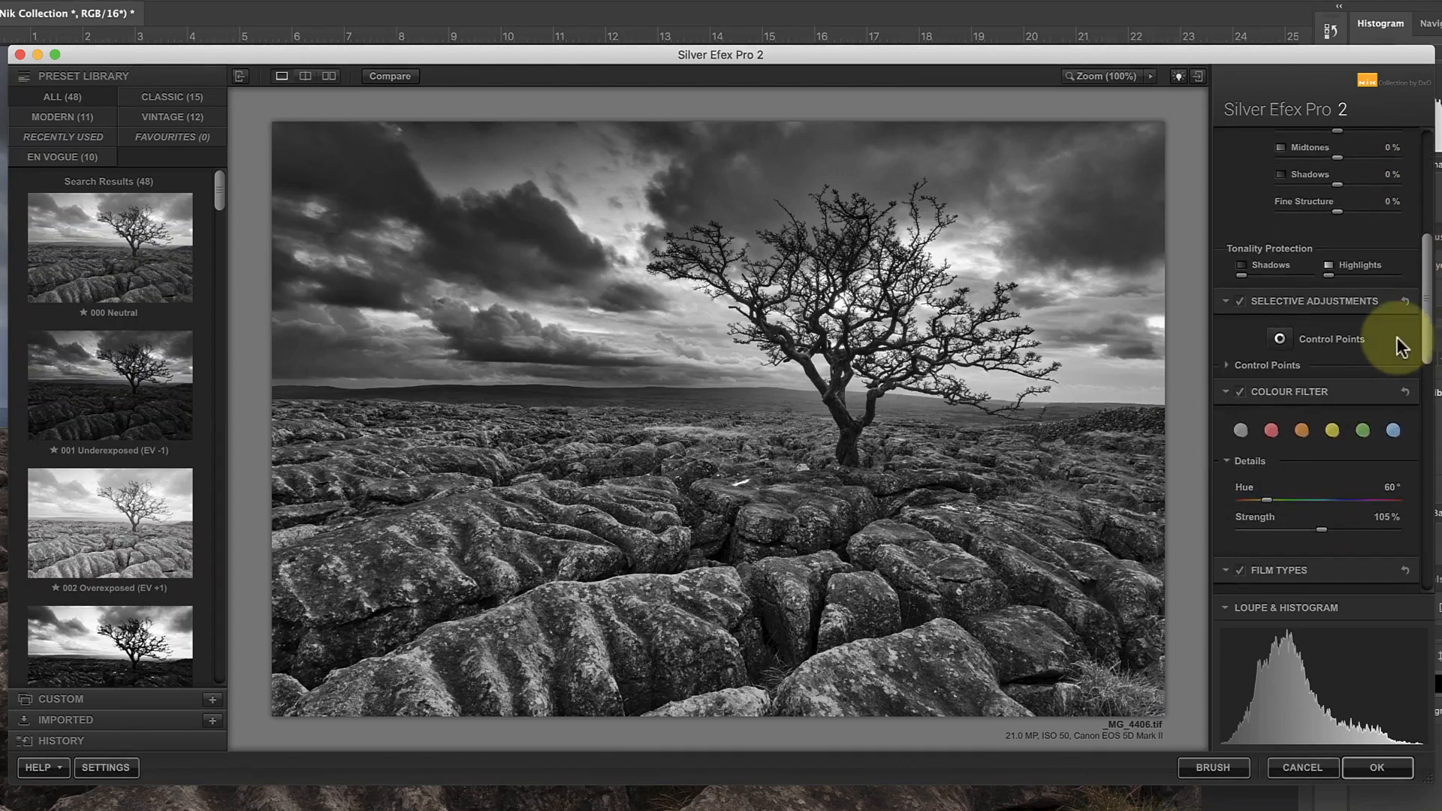
pyautogui.click(1277, 340)
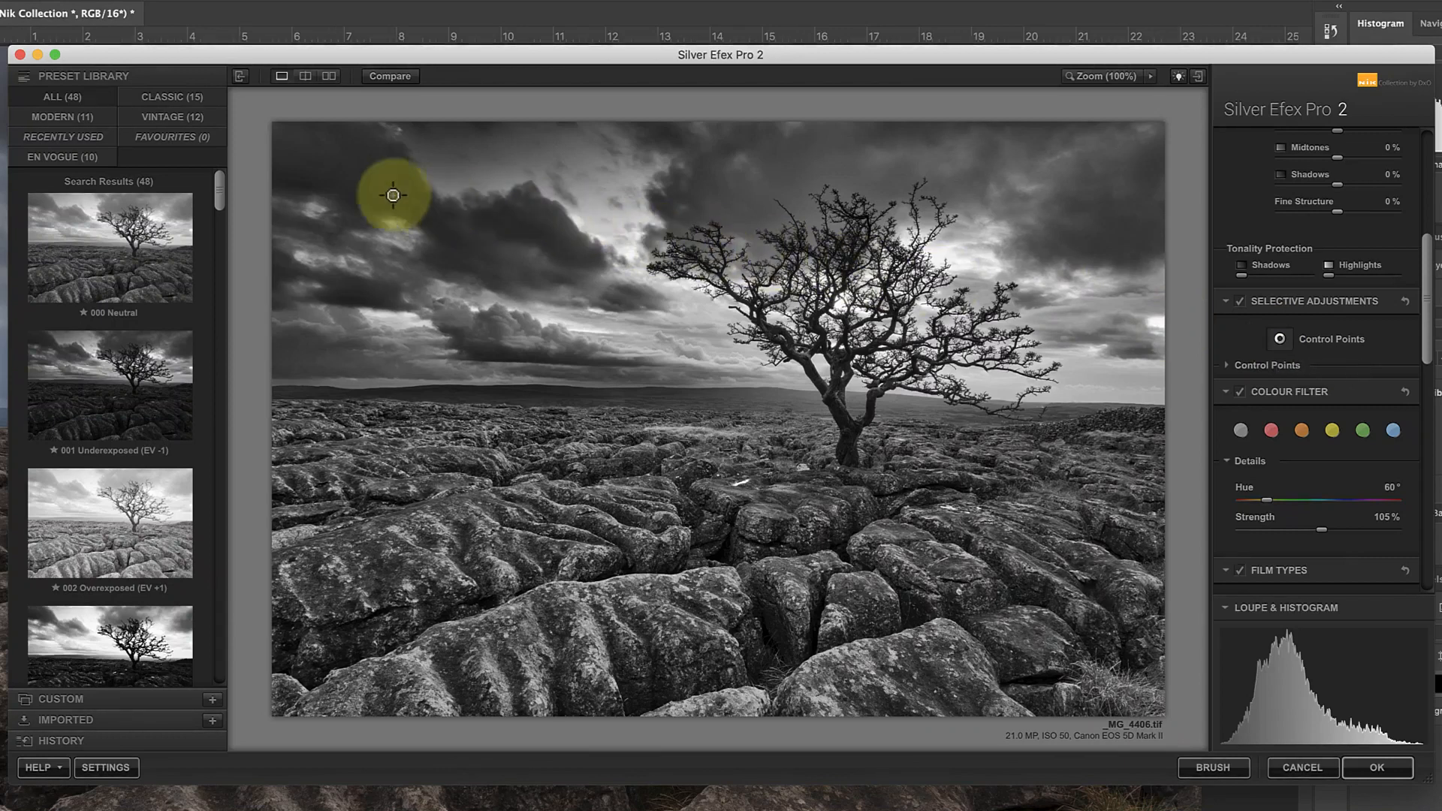
pyautogui.click(350, 176)
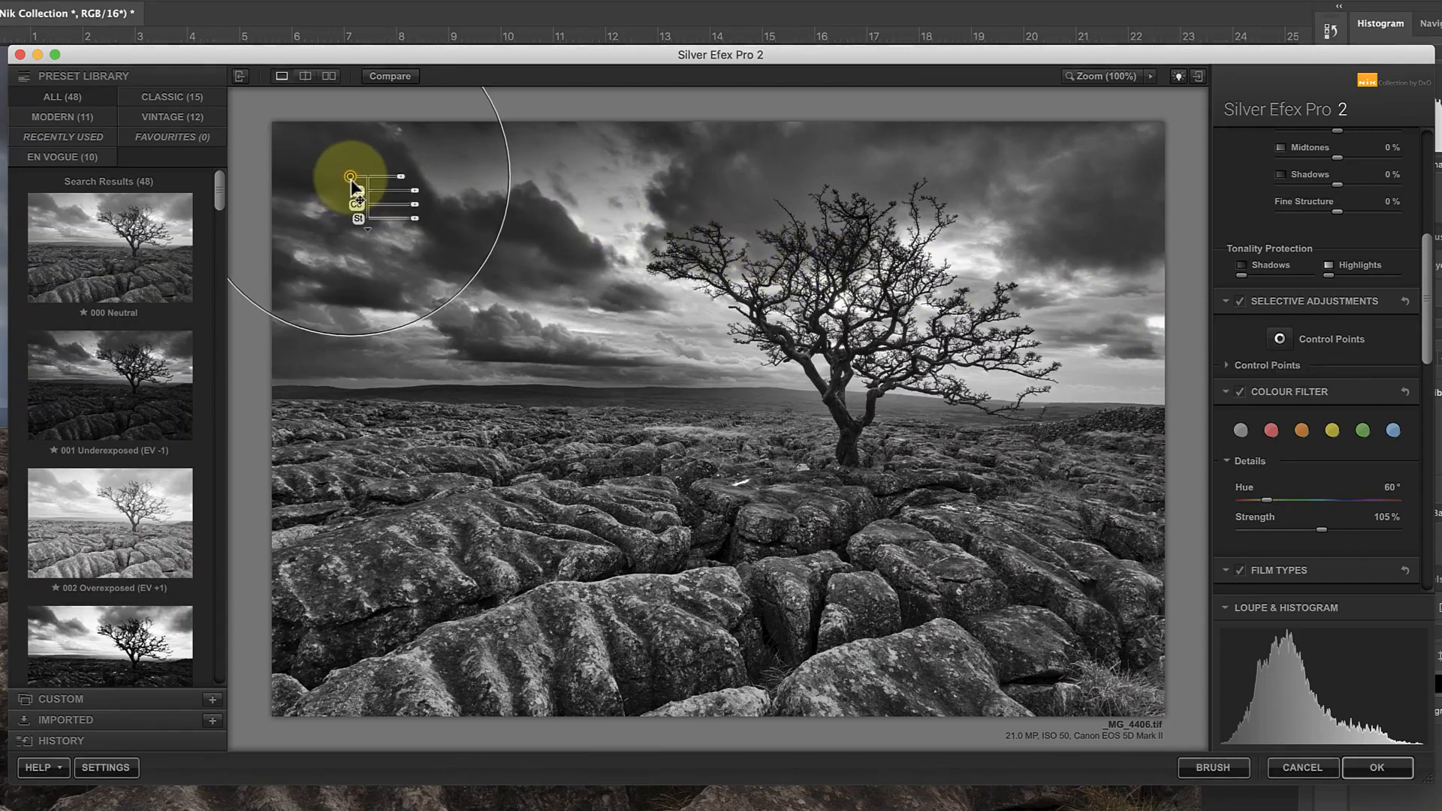
pyautogui.click(1227, 366)
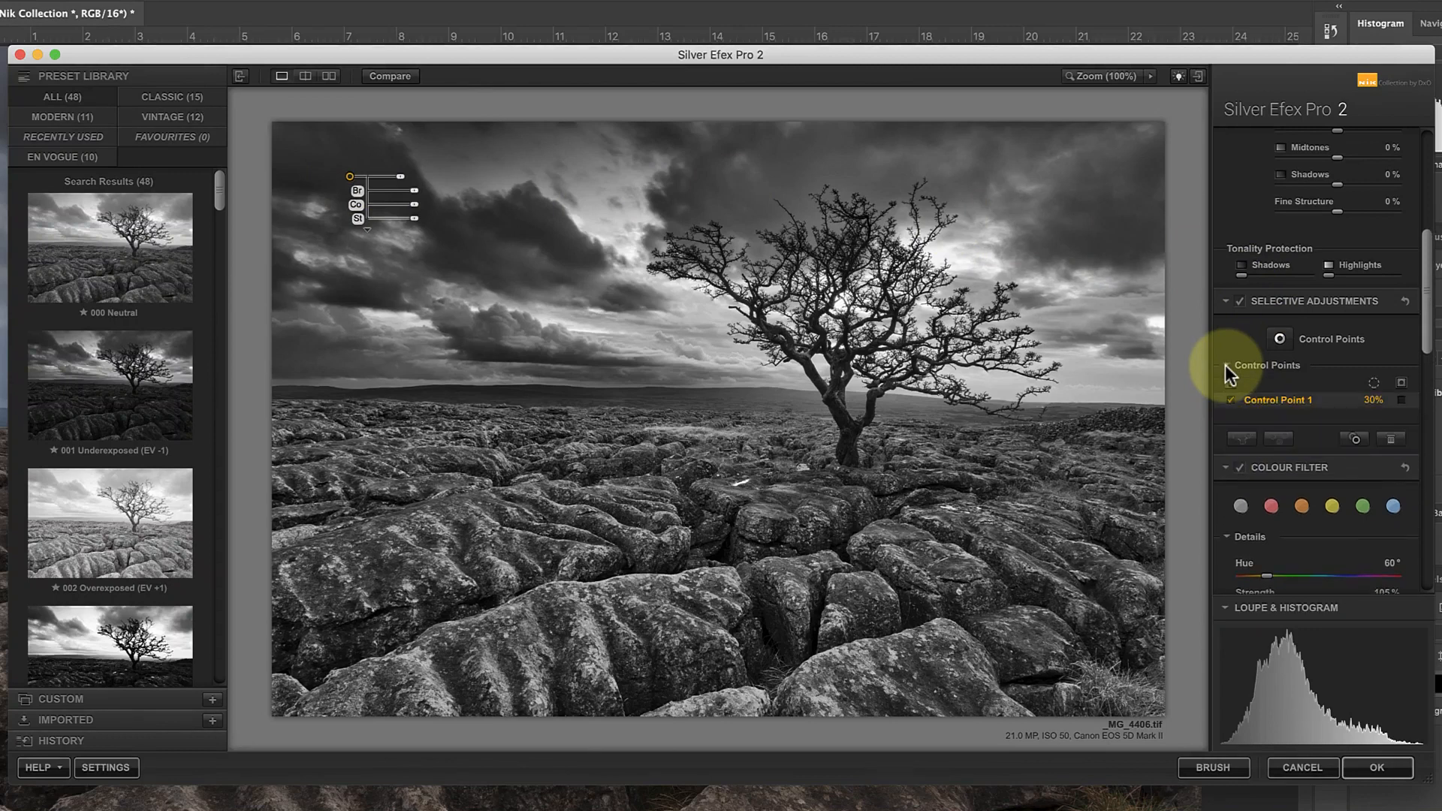
pyautogui.click(1400, 399)
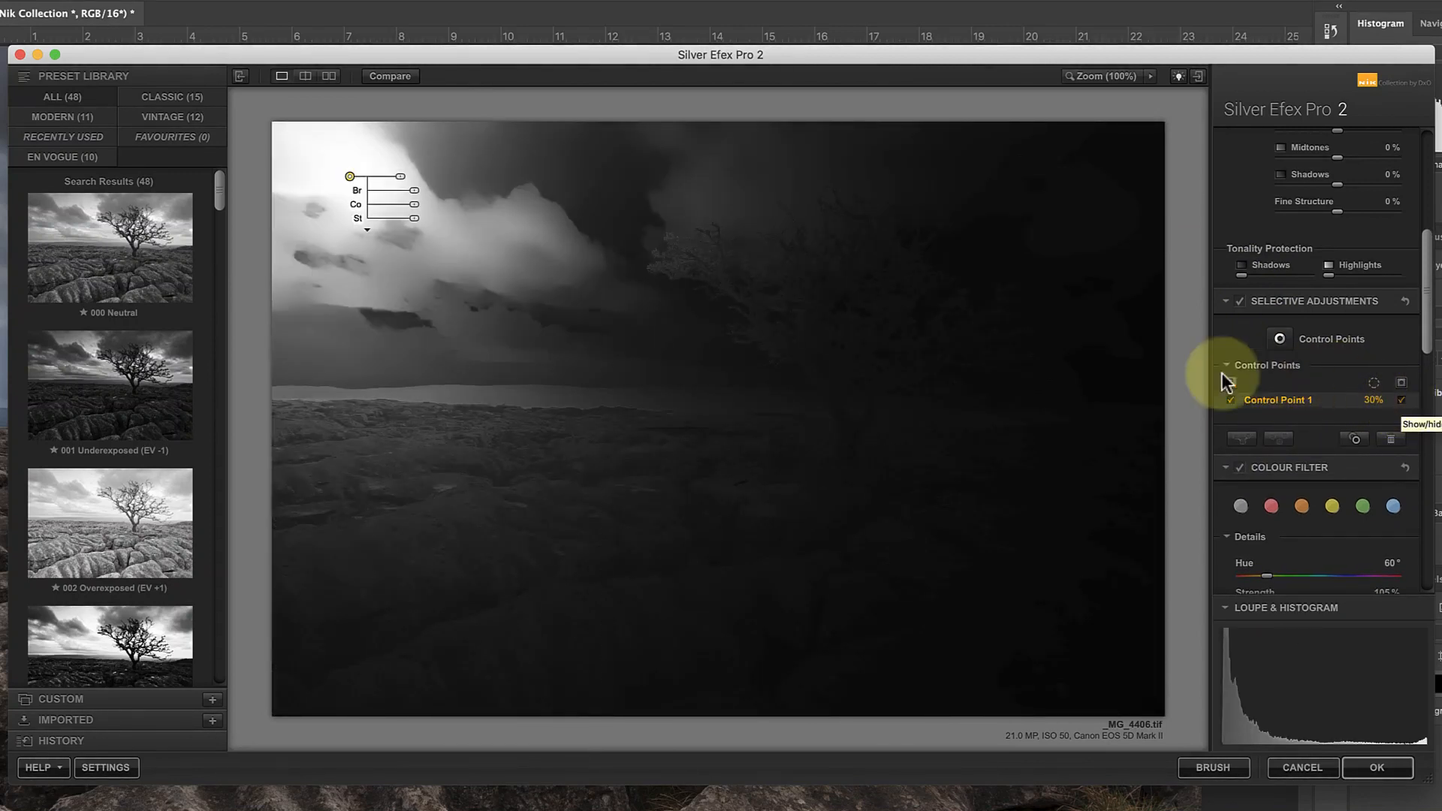
pyautogui.moveTo(401, 188); pyautogui.dragTo(358, 171)
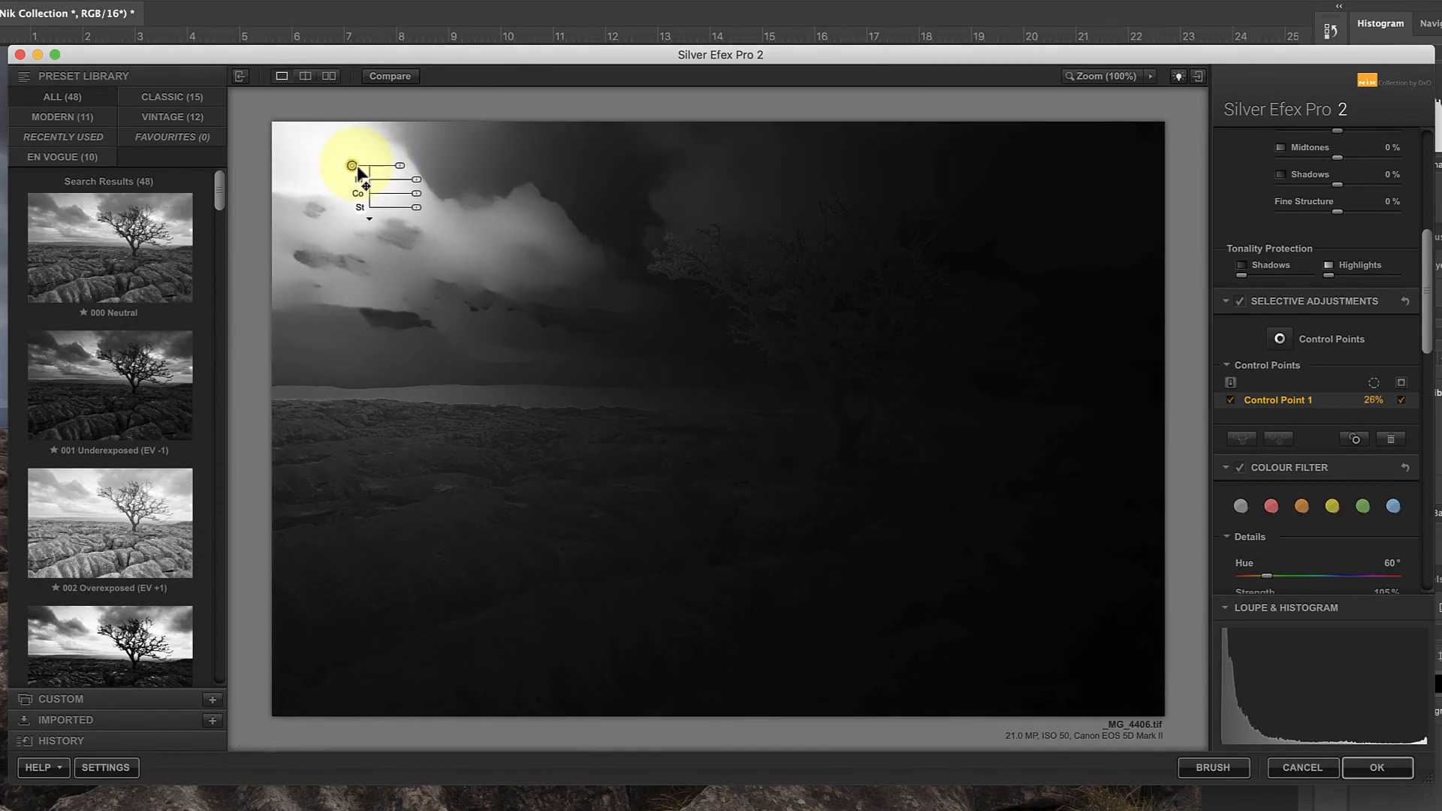
pyautogui.click(1396, 400)
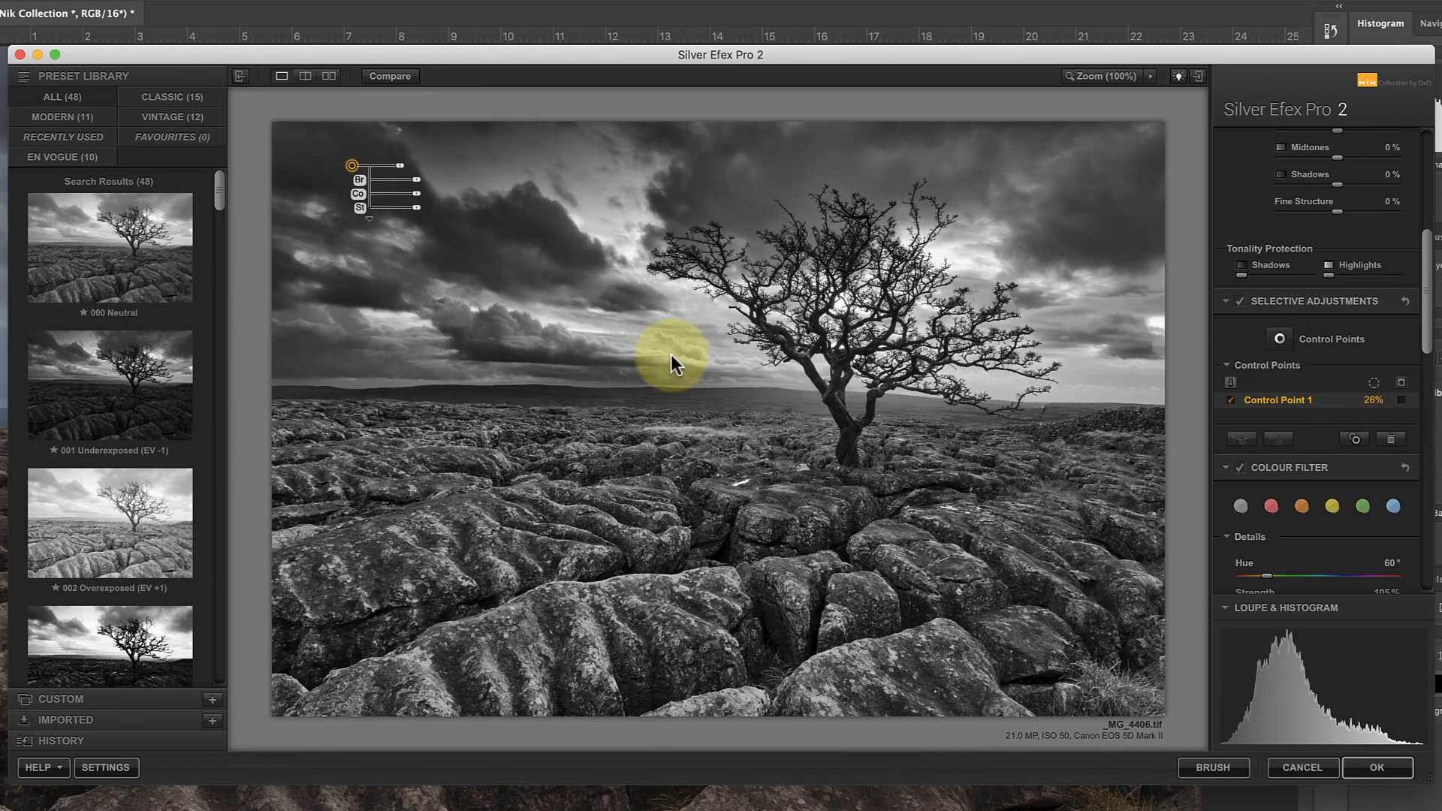
# Step: Slightly lower the brightness and raise the contrast of the control point in the upper-left sky
pyautogui.moveTo(417, 181); pyautogui.dragTo(416, 181)
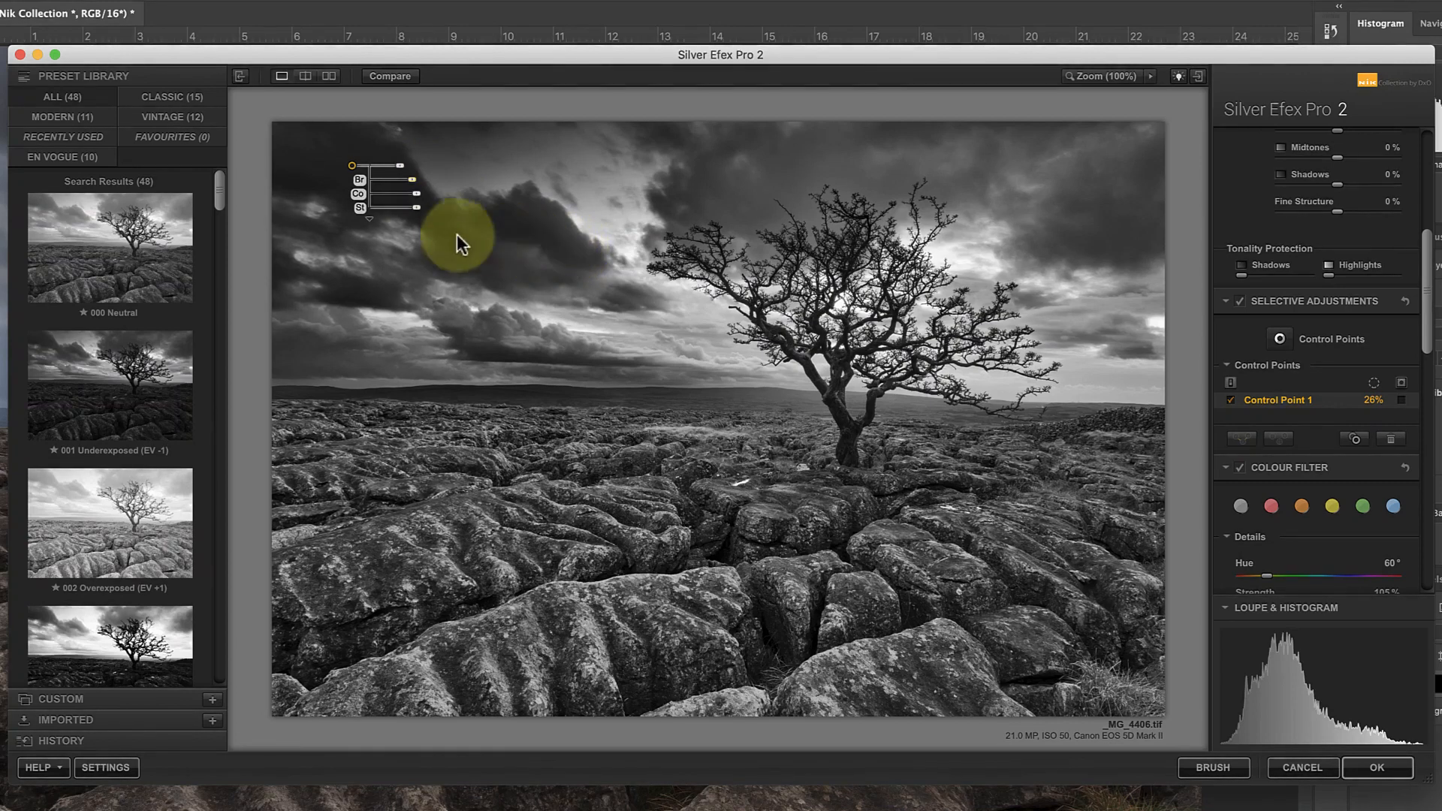
pyautogui.moveTo(416, 195); pyautogui.dragTo(433, 200)
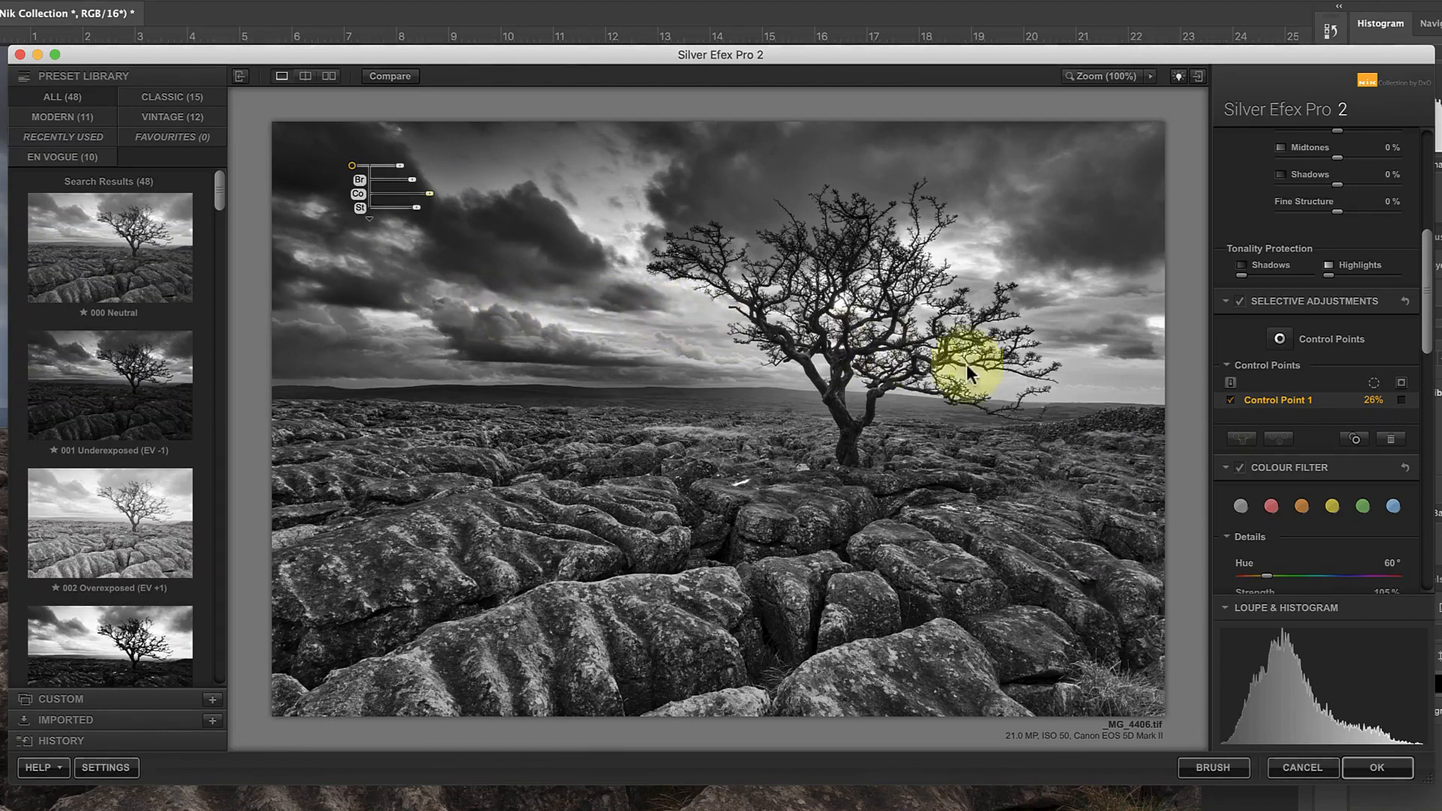
# Step: Duplicate the sky control point twice, placing the copies on the upper-right clouds and on the clouds above the tree
pyautogui.click(1355, 439)
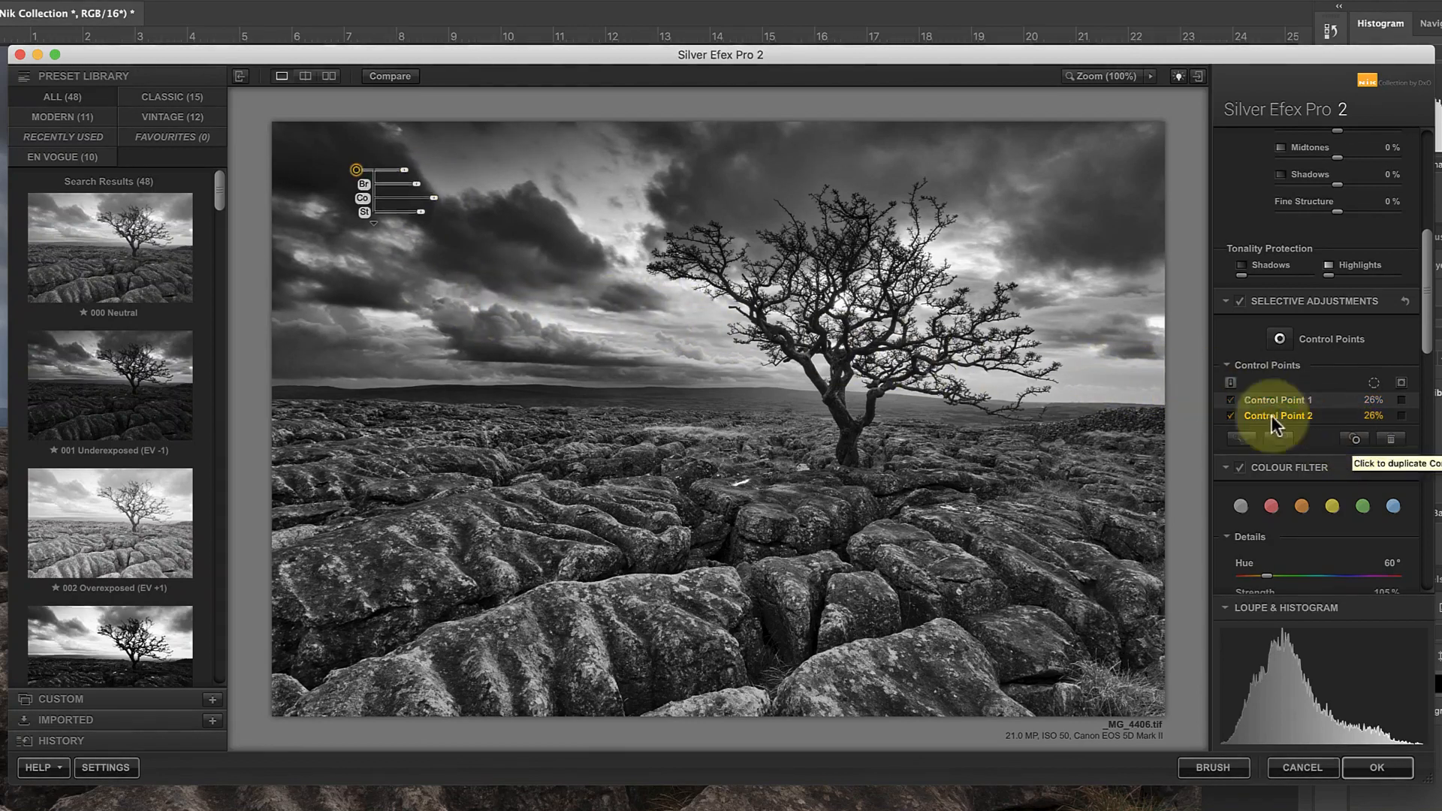
pyautogui.moveTo(356, 171); pyautogui.dragTo(1083, 199)
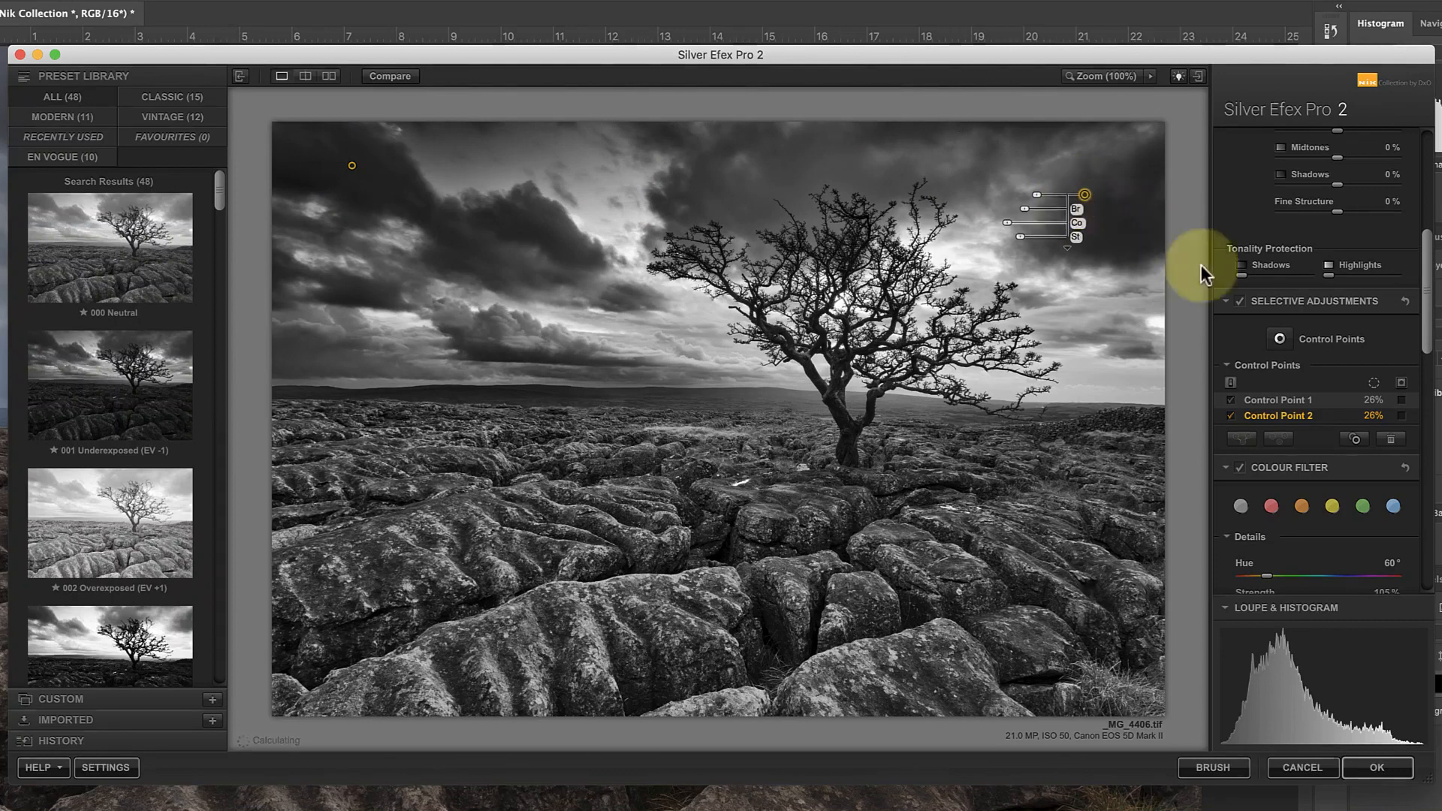
pyautogui.click(1355, 437)
pyautogui.moveTo(1089, 199); pyautogui.dragTo(779, 140)
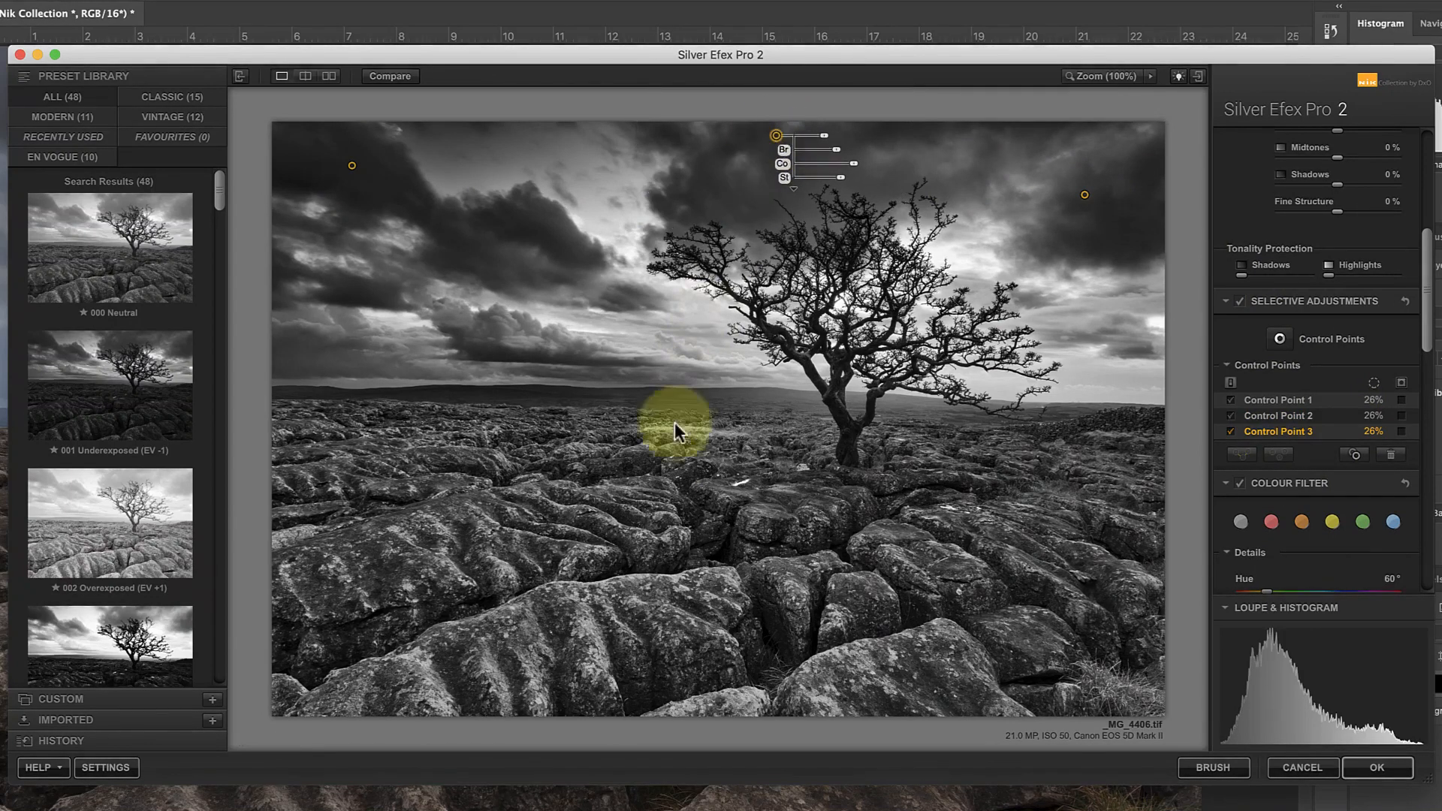
# Step: Add two more copies of the sky control point, one right of the tree and one low in the left sky above the horizon
pyautogui.click(665, 465)
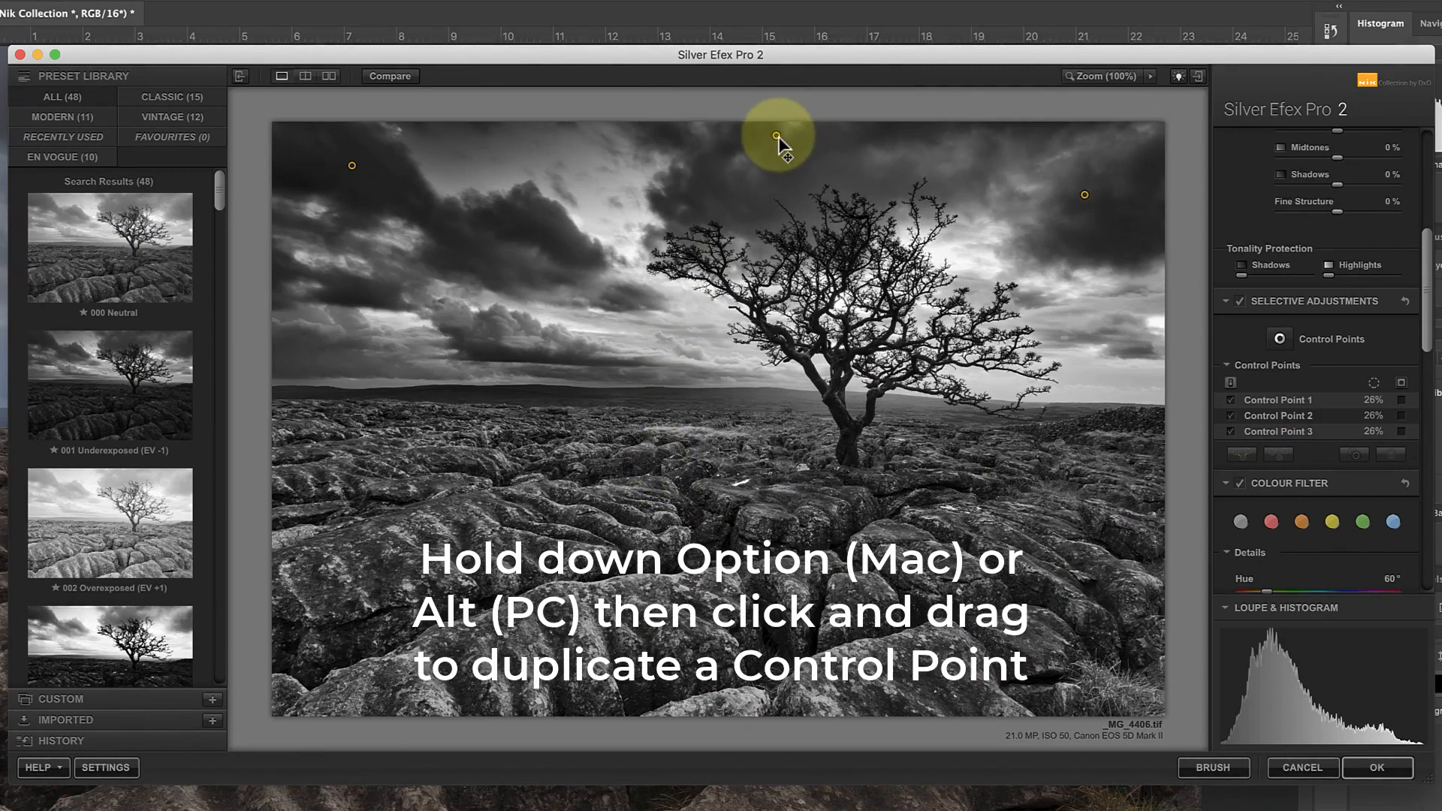
pyautogui.moveTo(778, 140); pyautogui.dragTo(1134, 343)
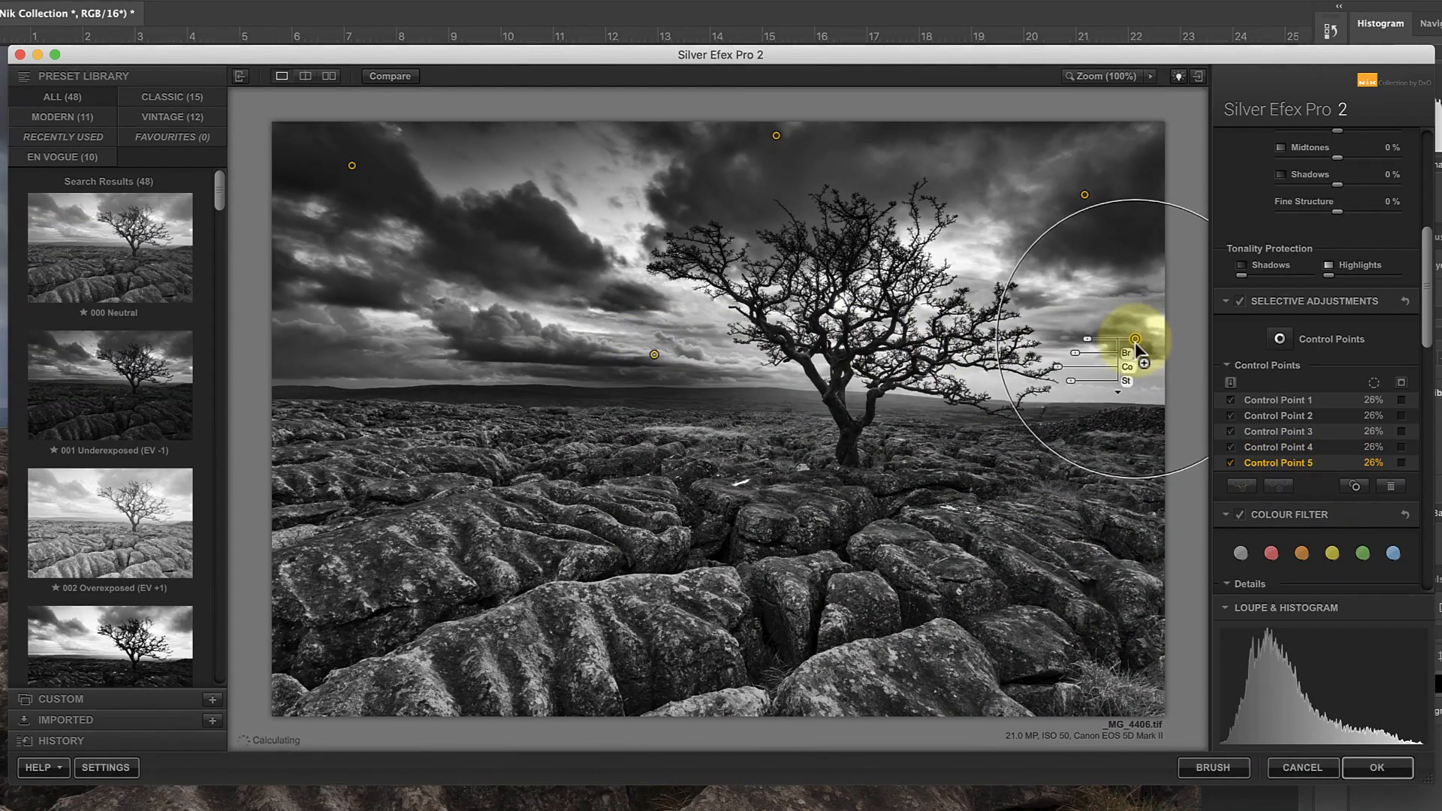
pyautogui.click(607, 413)
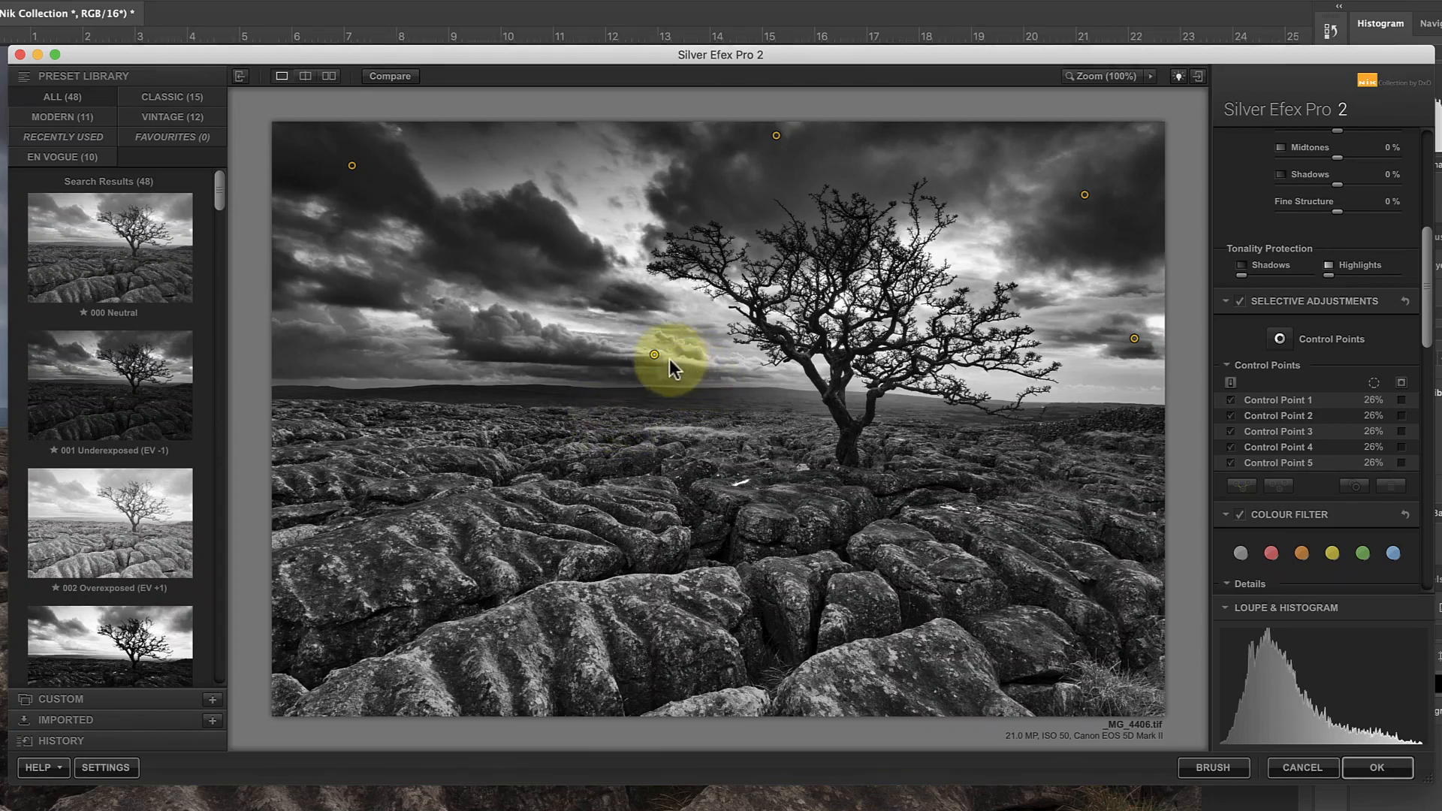
pyautogui.moveTo(655, 355); pyautogui.dragTo(406, 359)
pyautogui.click(723, 420)
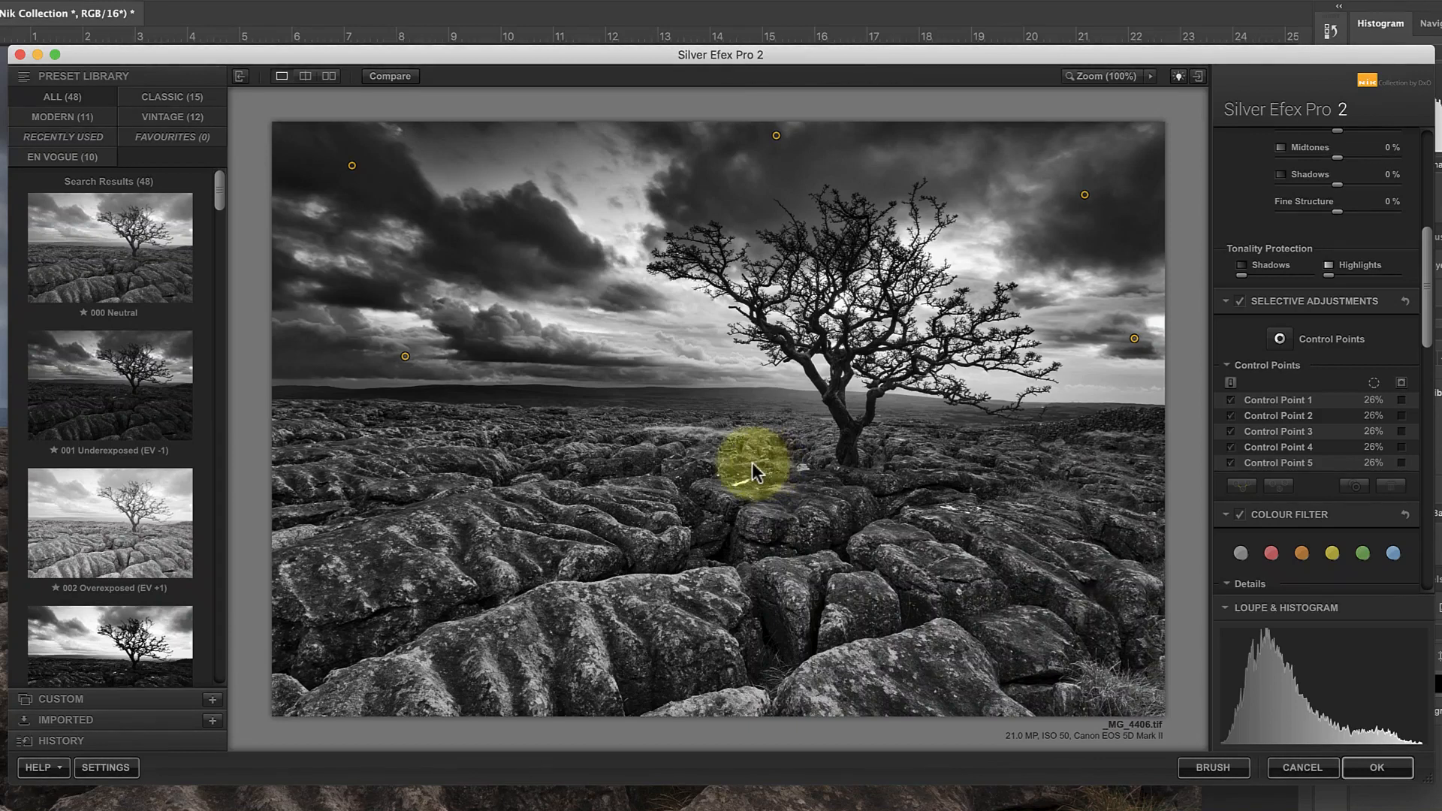
# Step: Add a control point on the rocks below the tree, set its size to 24% and slightly lower its brightness
pyautogui.click(1286, 339)
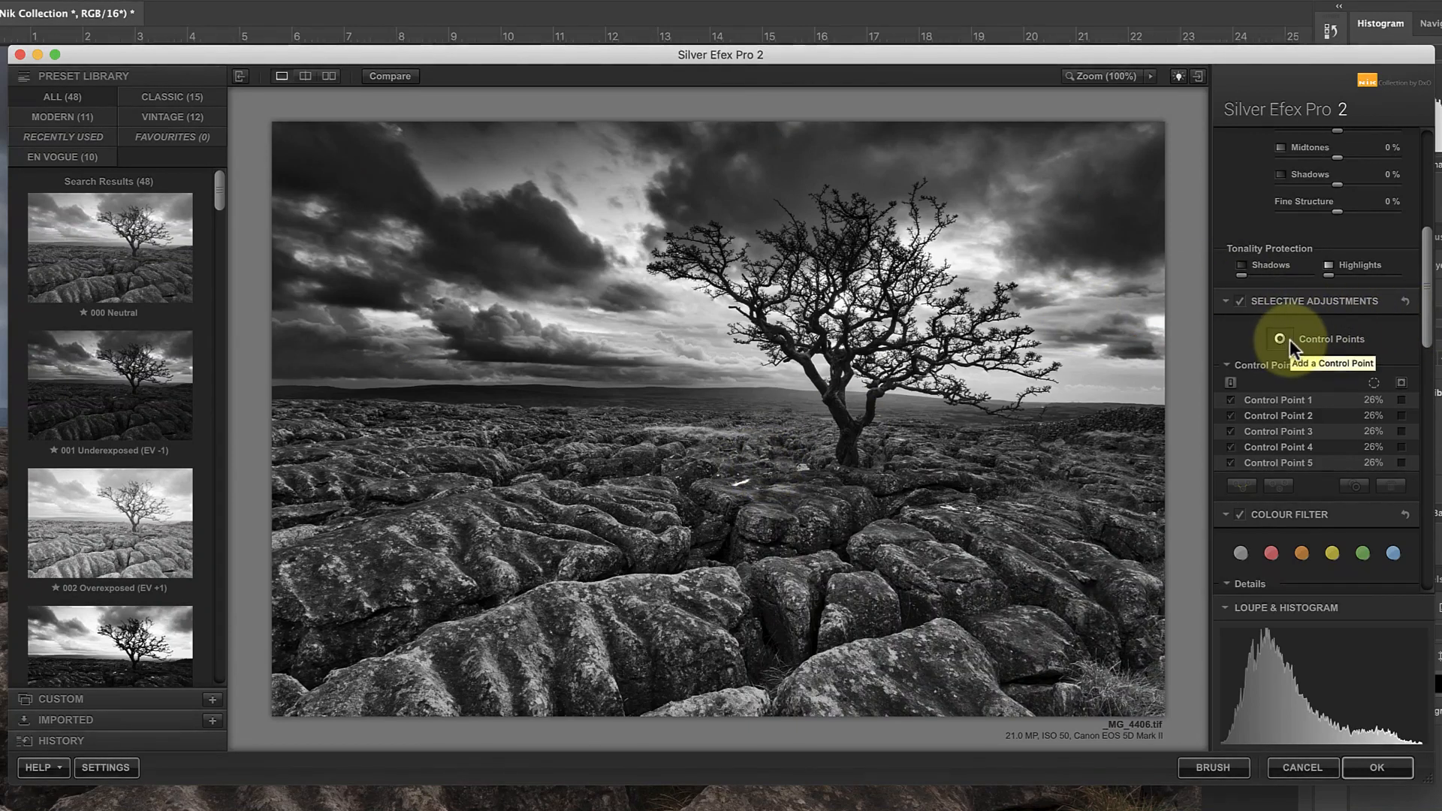
pyautogui.click(810, 517)
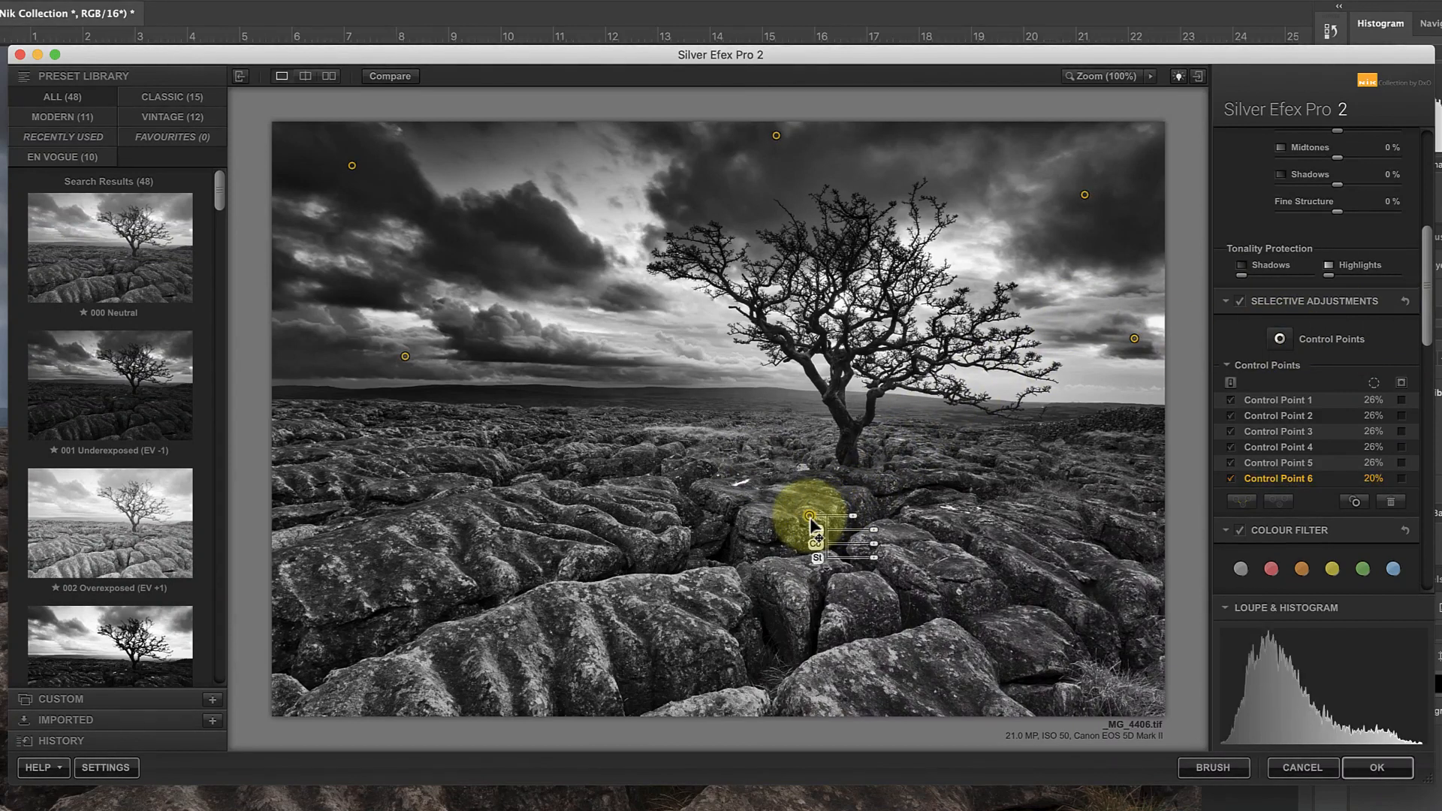
pyautogui.moveTo(851, 524); pyautogui.dragTo(870, 535)
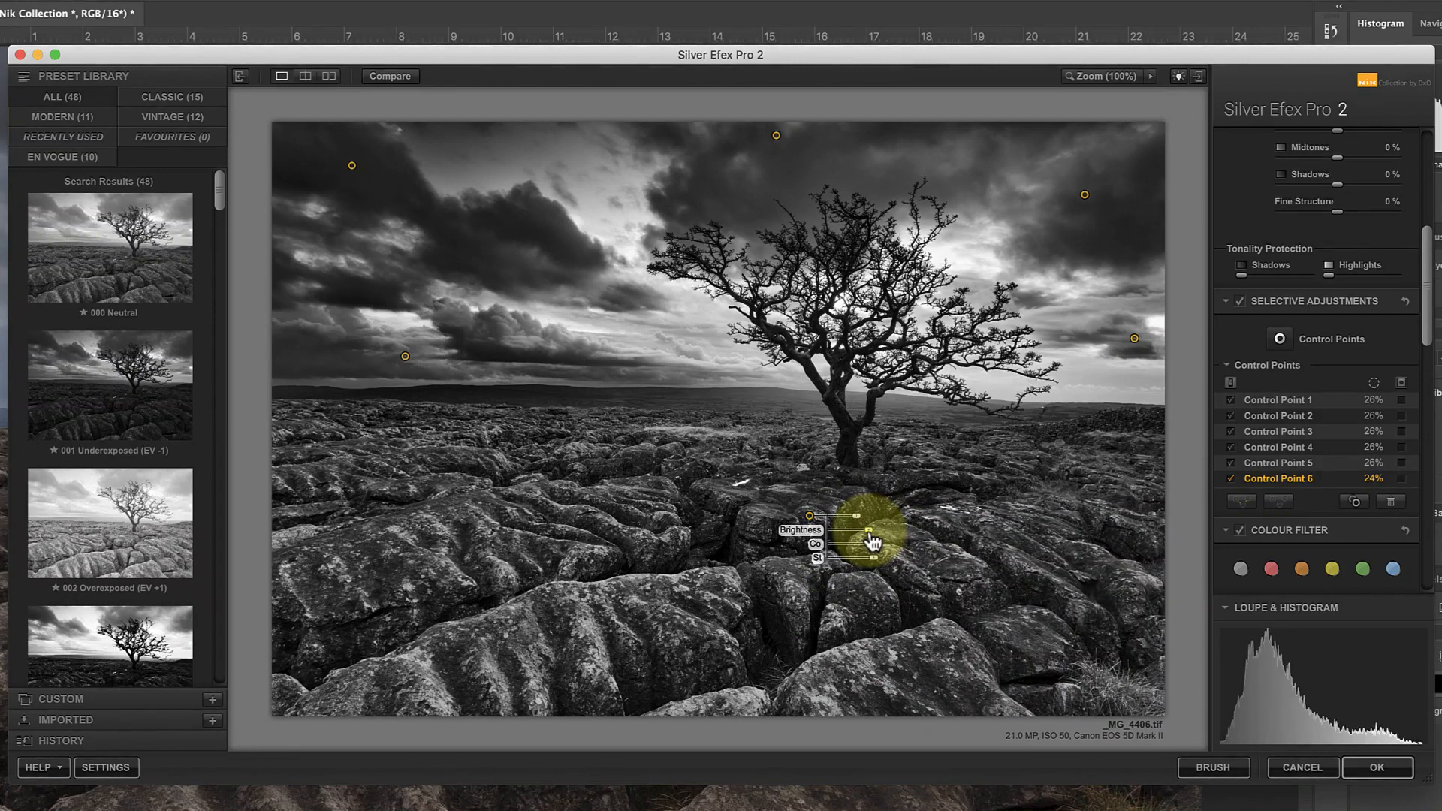
# Step: Duplicate the rock control point to four more spots across the foreground rocks and group all five points
pyautogui.moveTo(810, 517); pyautogui.dragTo(1041, 535)
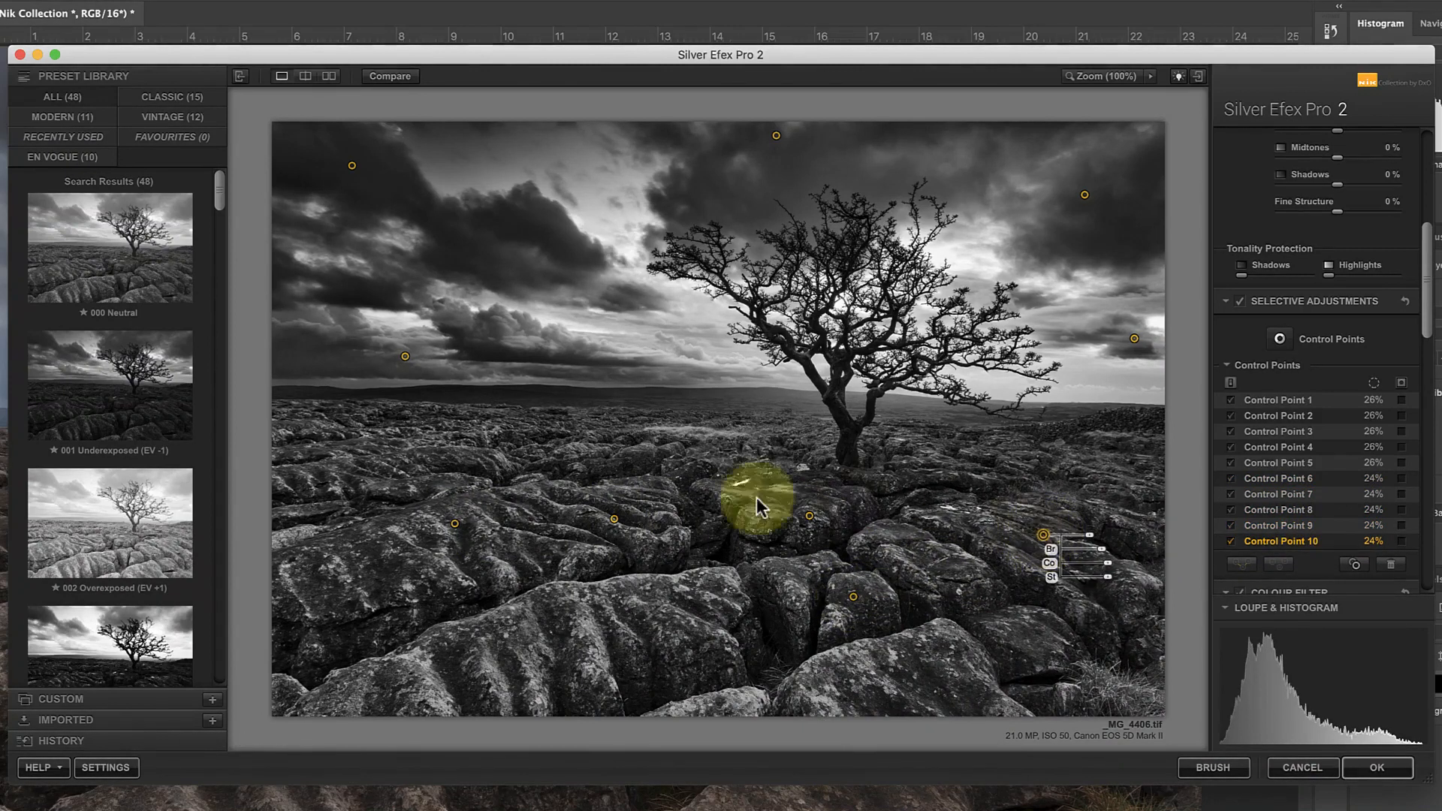
pyautogui.moveTo(388, 477); pyautogui.dragTo(1154, 664)
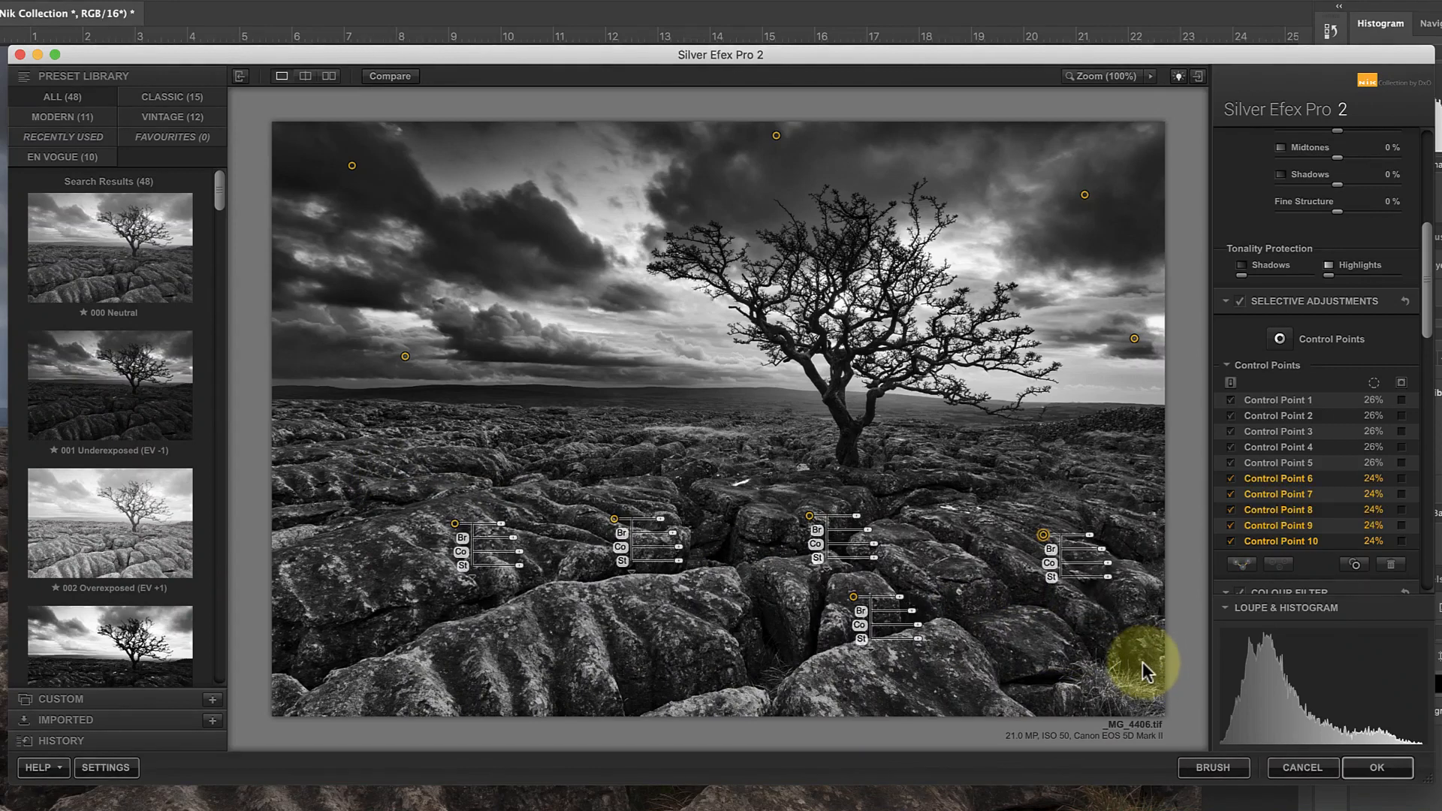
pyautogui.click(1240, 559)
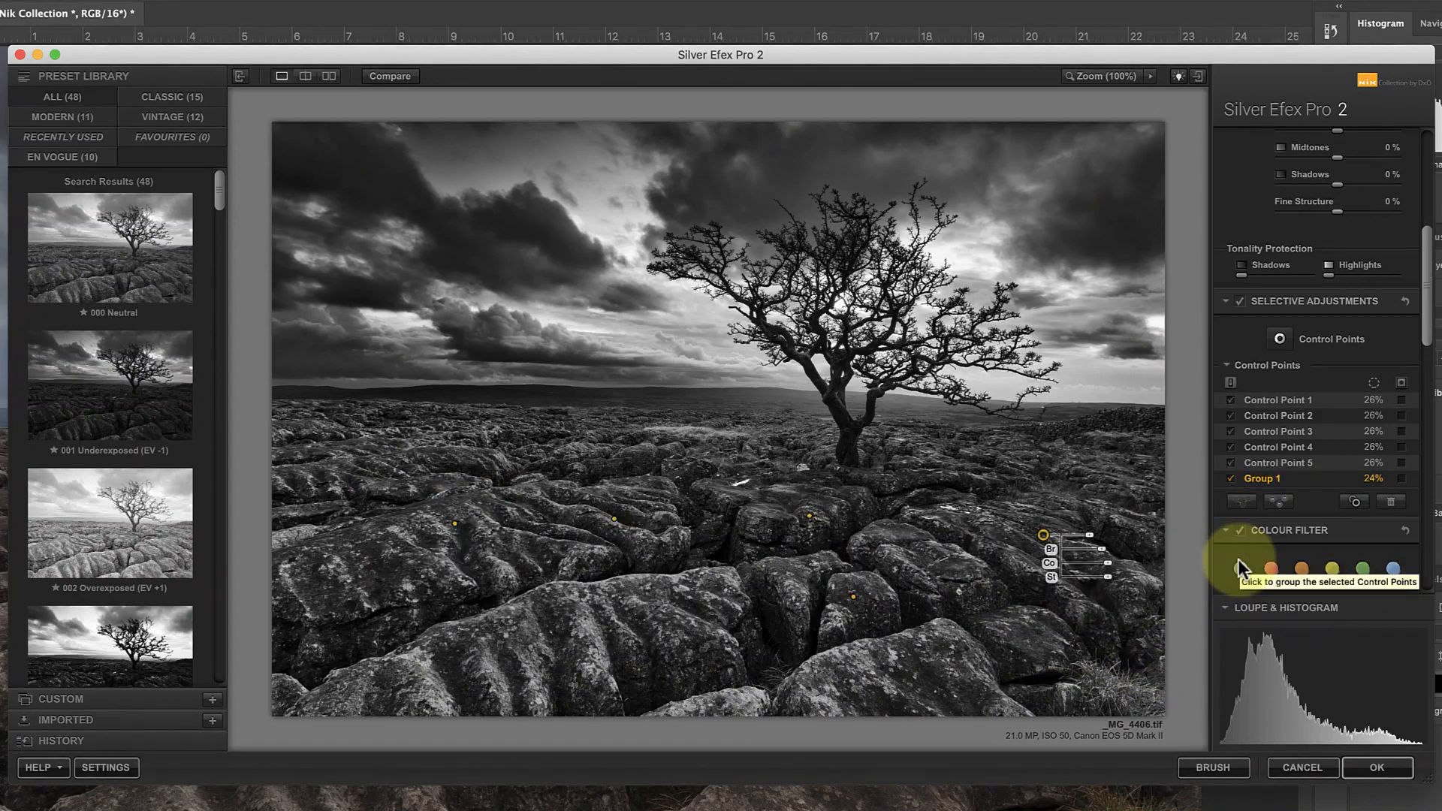
# Step: Expand the foreground rock group's adjustments, raise Amplify Whites and set Structure to 25%, leaving the group deselected
pyautogui.moveTo(1104, 560); pyautogui.dragTo(1106, 560)
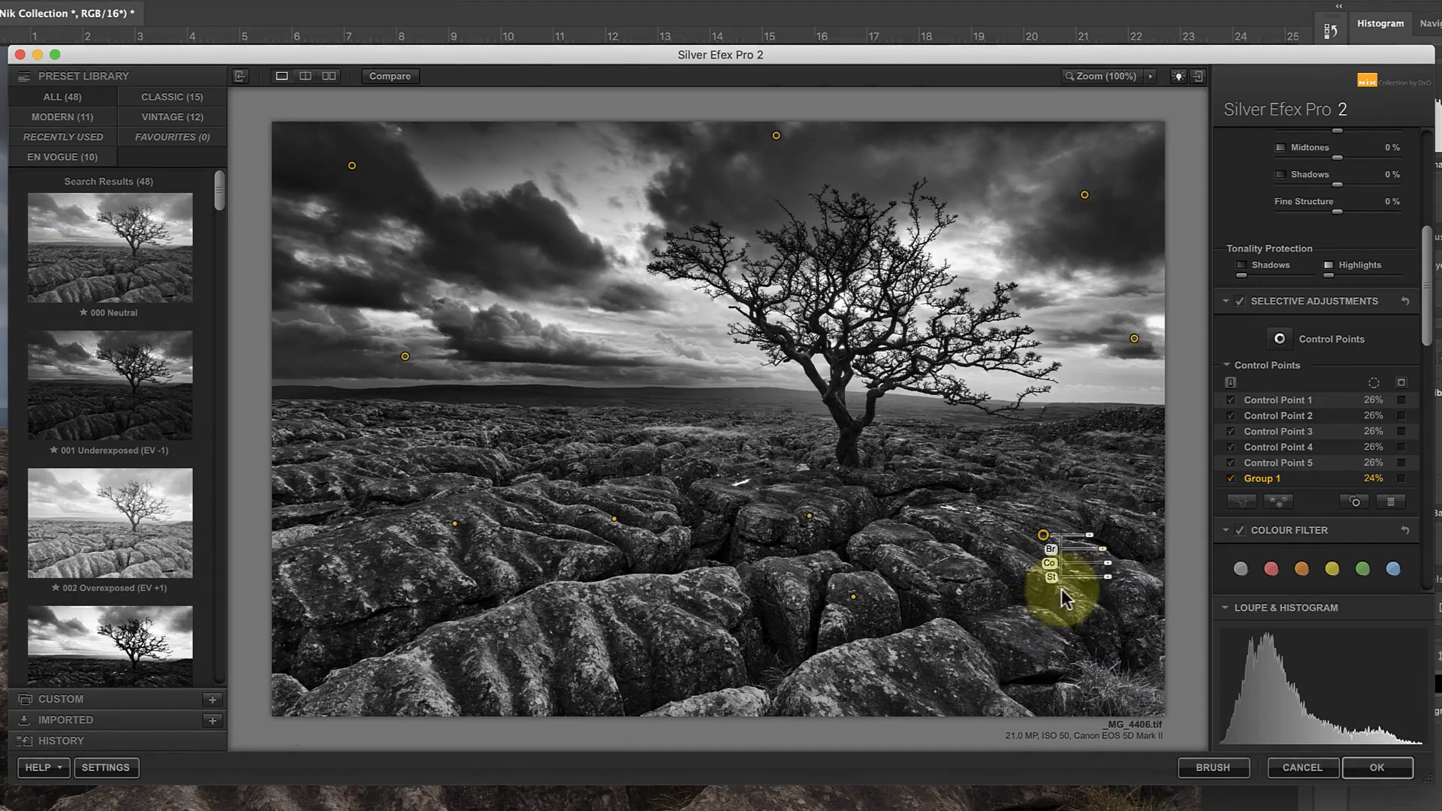
pyautogui.click(1059, 591)
pyautogui.moveTo(1109, 599); pyautogui.dragTo(1119, 601)
pyautogui.moveTo(1103, 549); pyautogui.dragTo(1101, 553)
pyautogui.moveTo(1112, 601); pyautogui.dragTo(1125, 602)
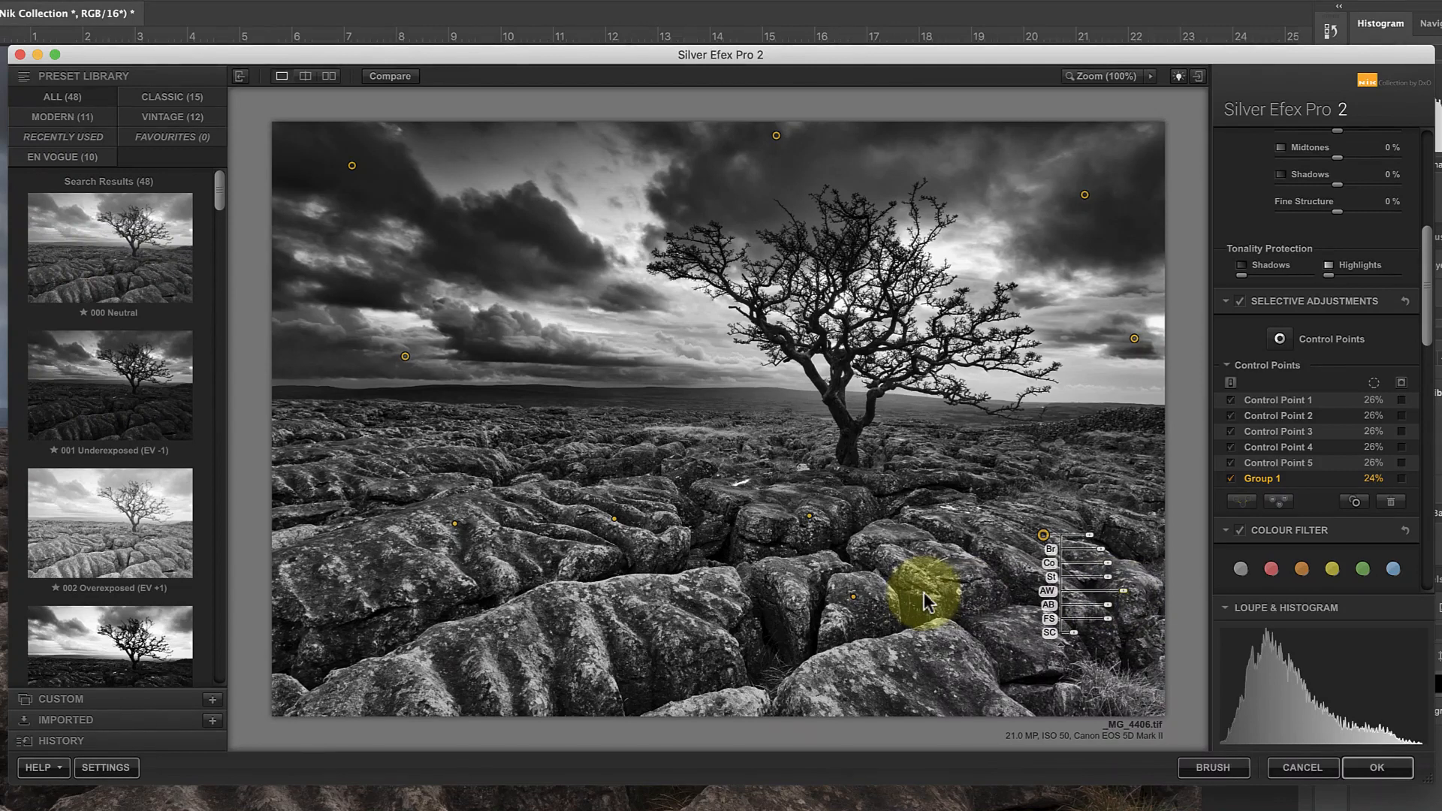
pyautogui.moveTo(1106, 571)
pyautogui.mouseDown()
pyautogui.moveTo(1120, 567)
pyautogui.moveTo(1117, 581)
pyautogui.mouseUp()
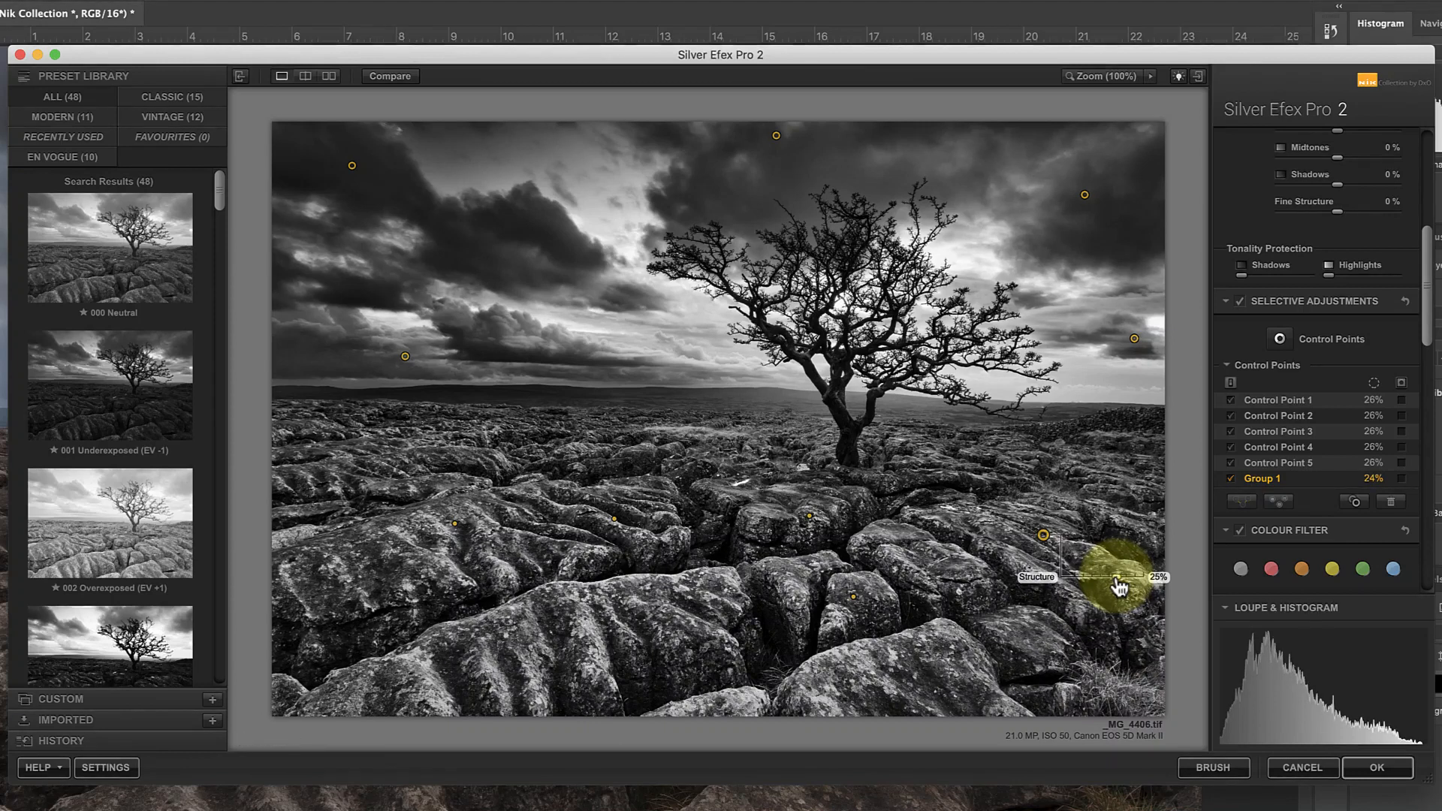
pyautogui.click(902, 597)
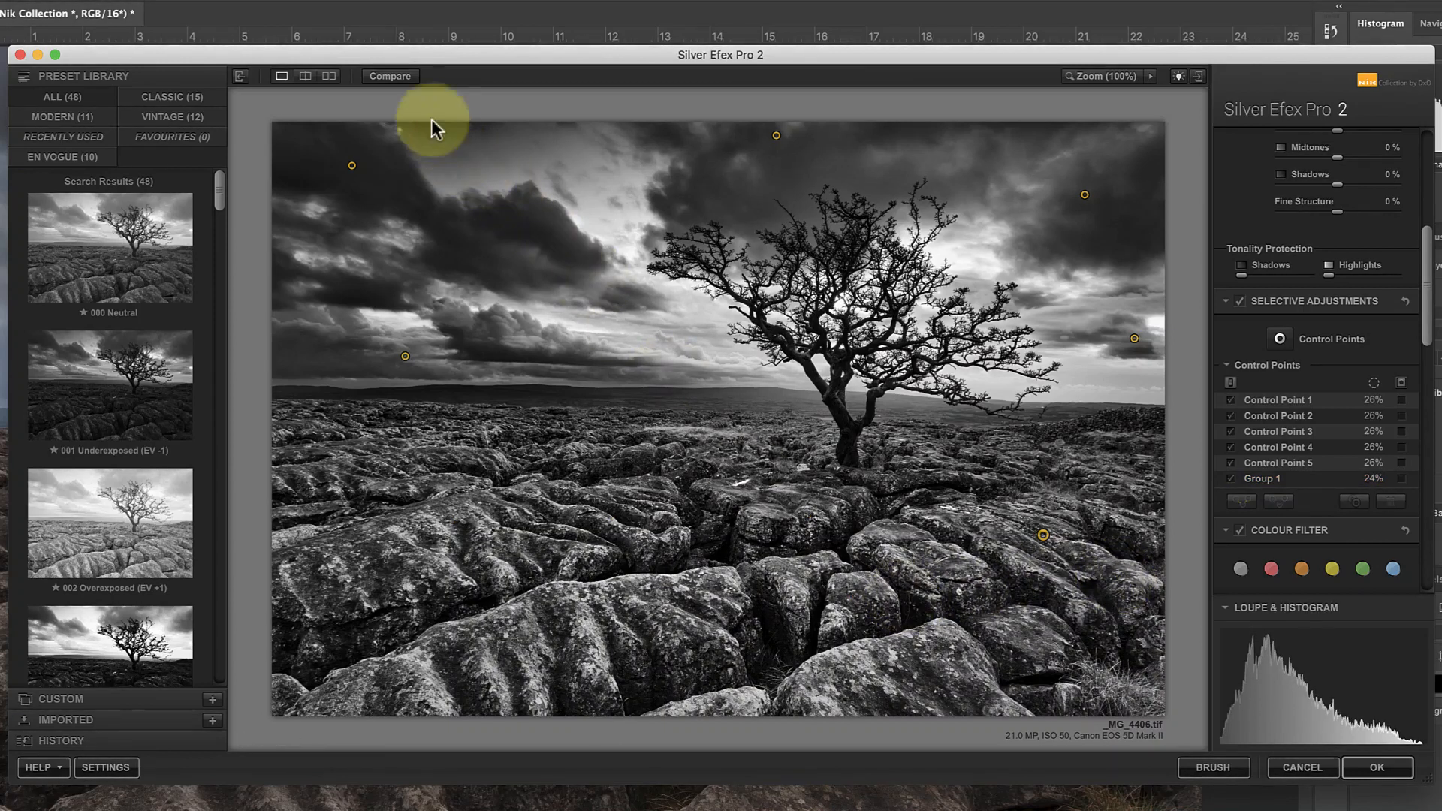
# Step: Compare the adjusted black-and-white photo with the original image and return to the edited view
pyautogui.click(393, 79)
pyautogui.click(394, 79)
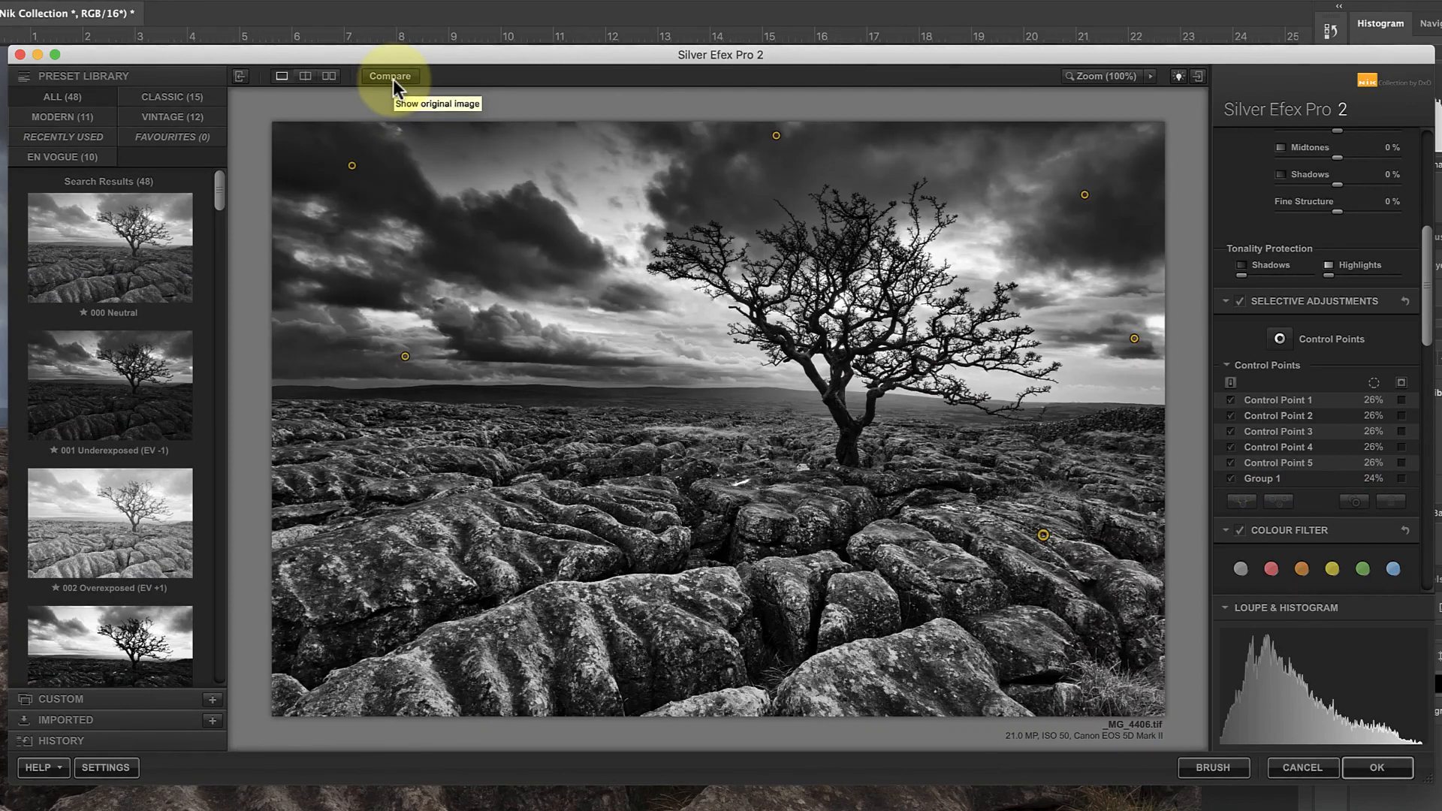
pyautogui.click(393, 78)
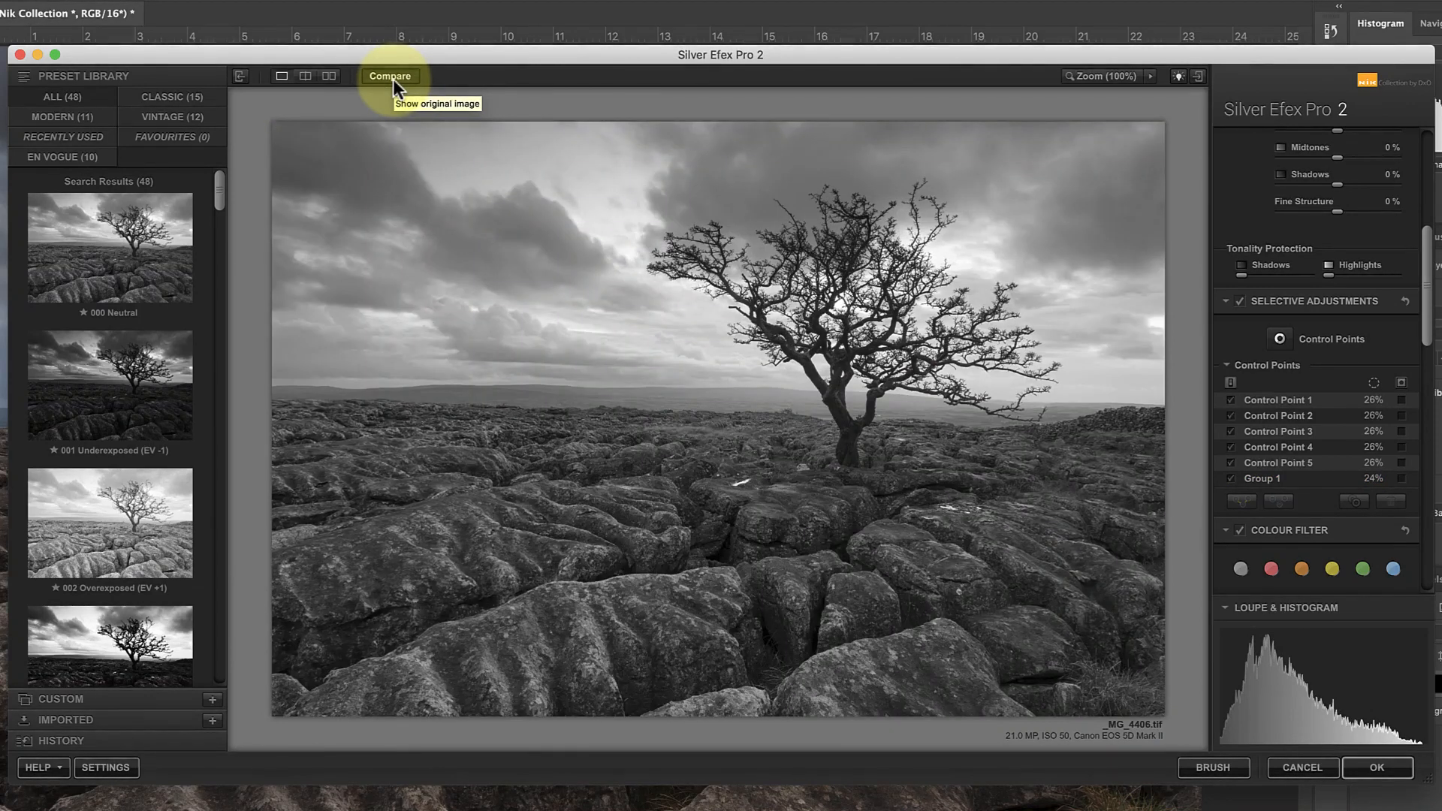
pyautogui.click(394, 79)
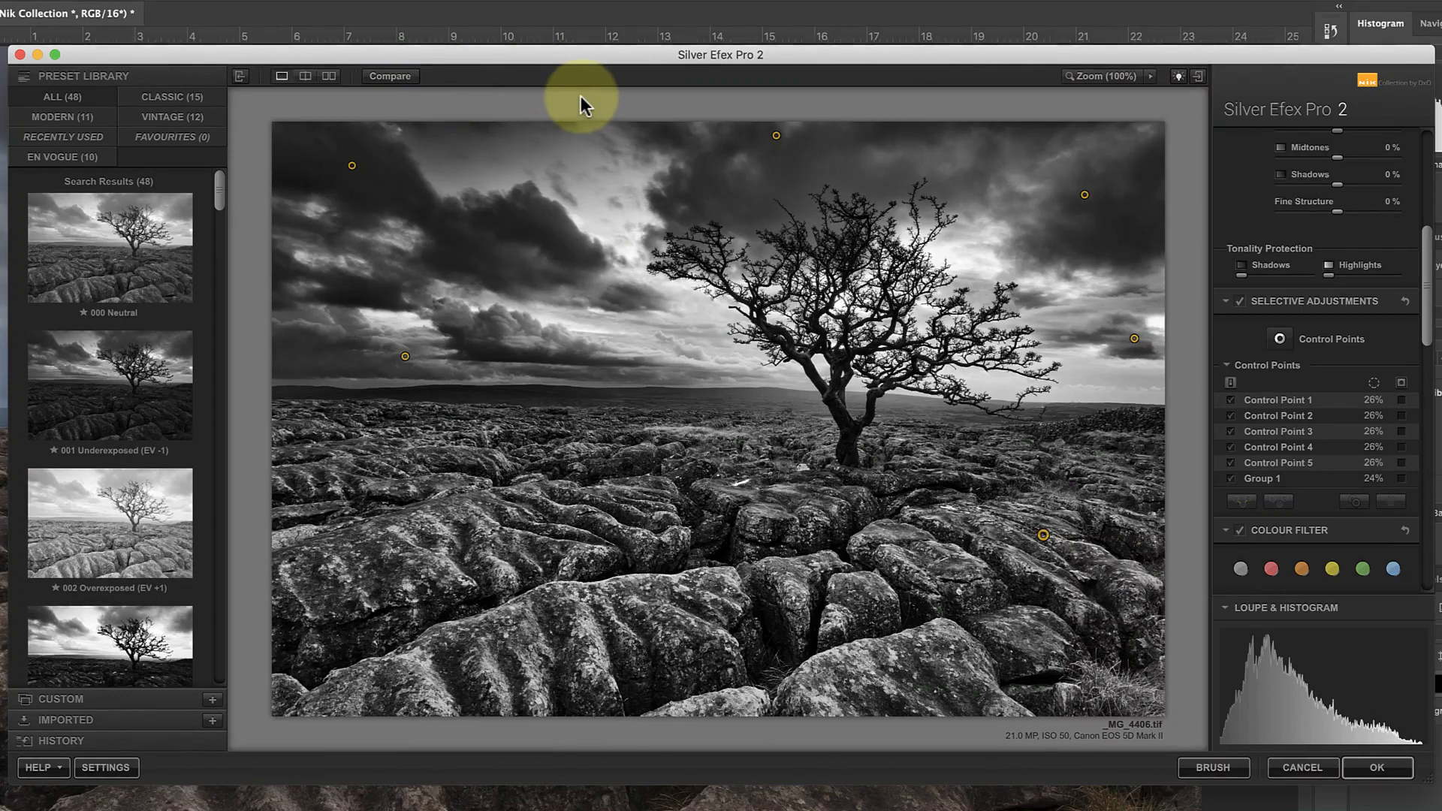